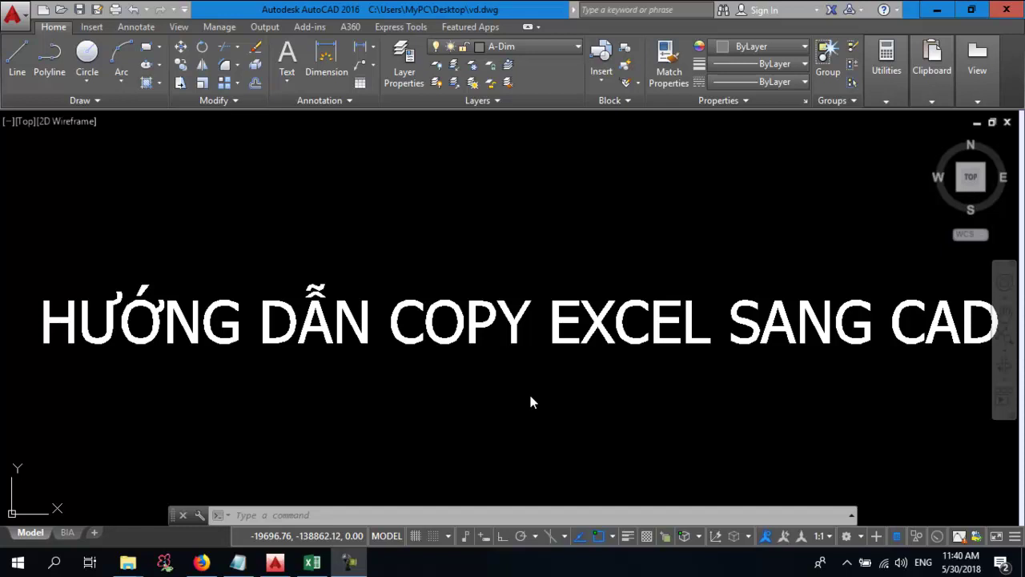
- Bring Firefox with the hoiquanyoung.com course listing to the front
click(201, 562)
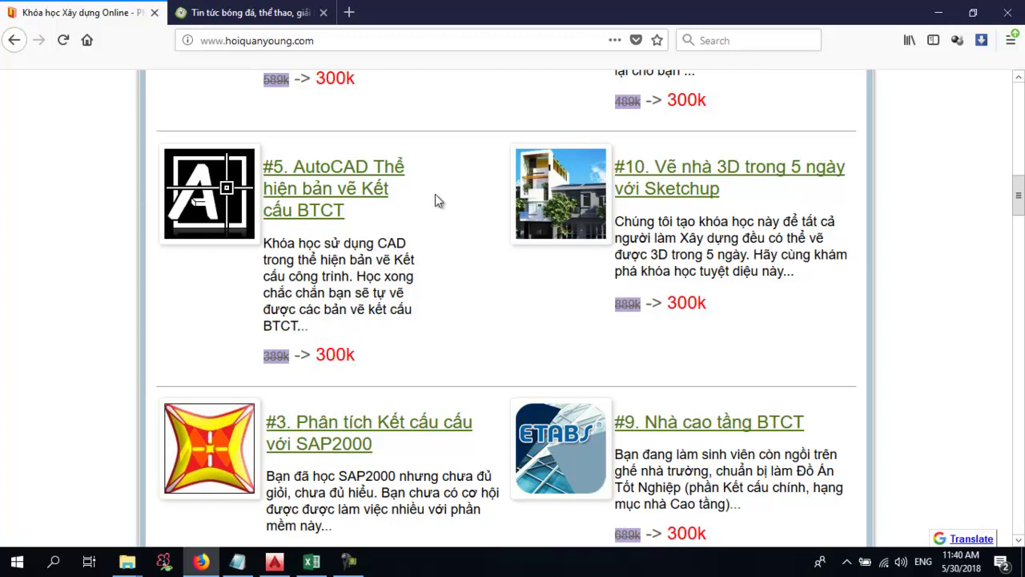
- Show the Notepad note asking how to copy Excel data into CAD
click(237, 560)
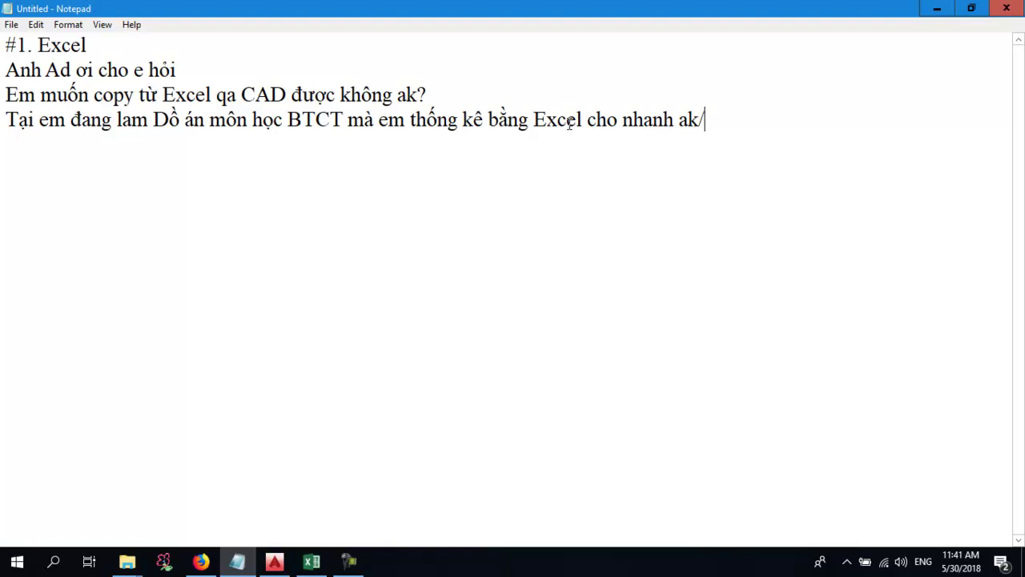
drag(531, 122, 583, 122)
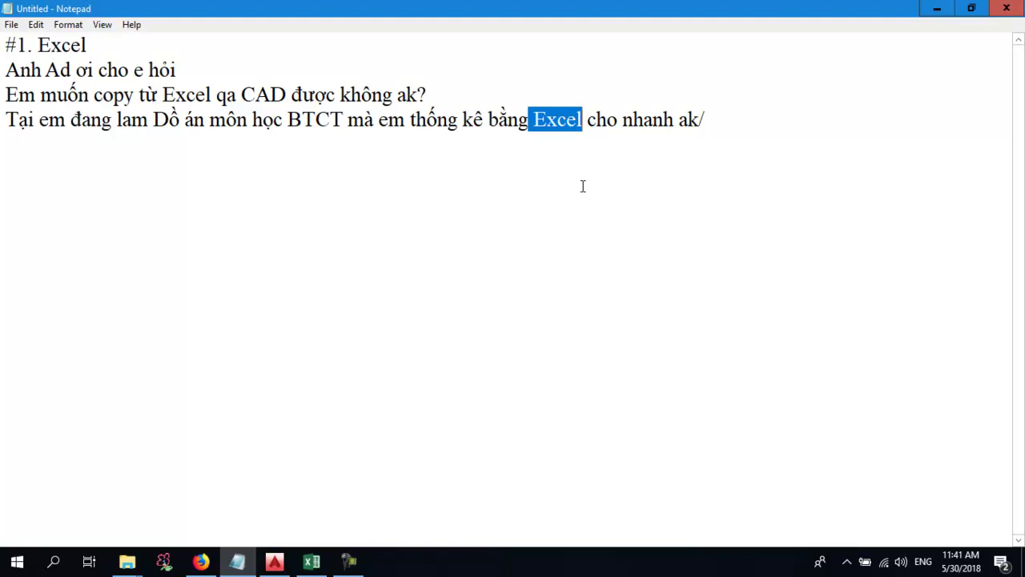
click(573, 128)
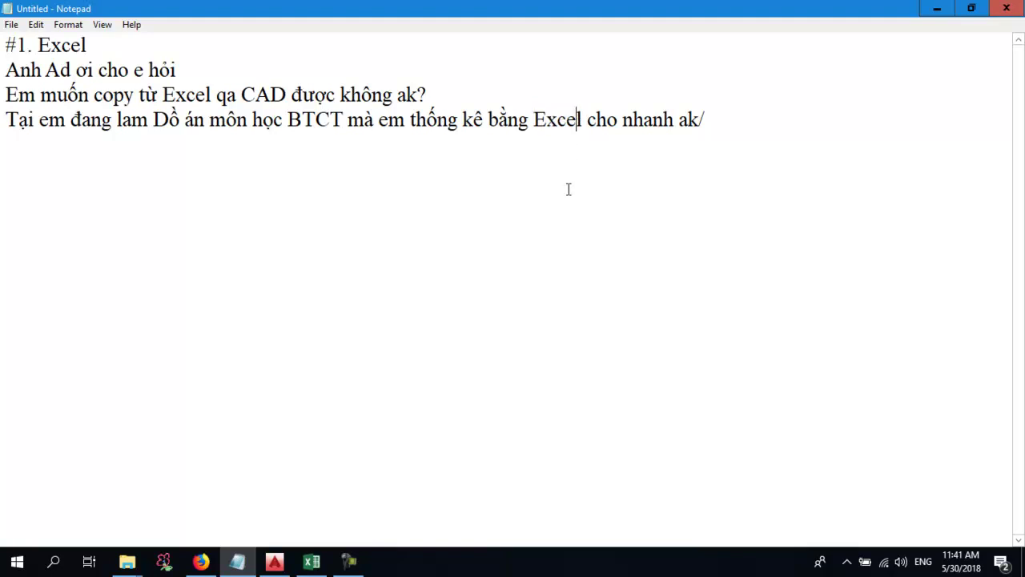
drag(535, 121, 584, 122)
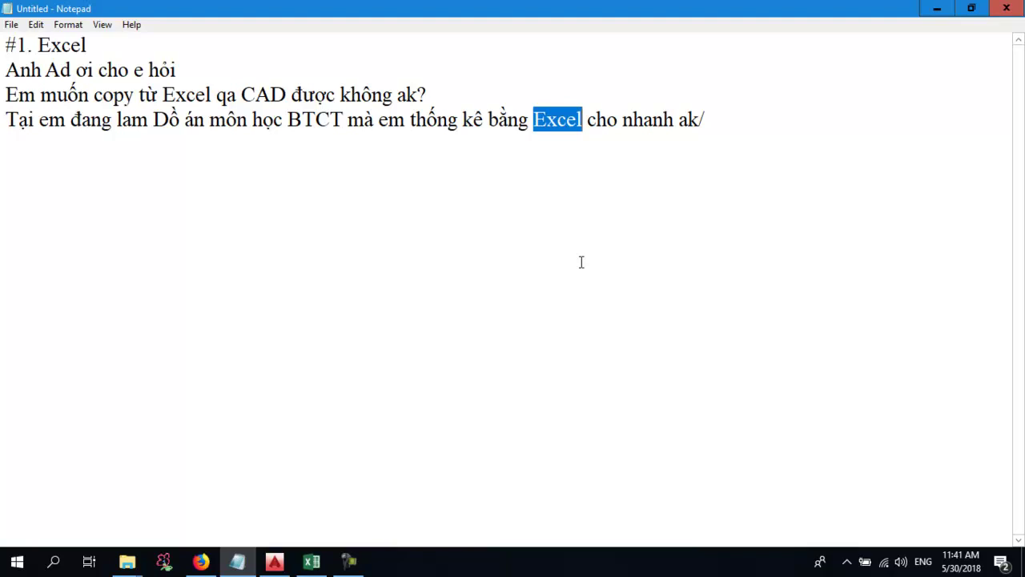
click(710, 144)
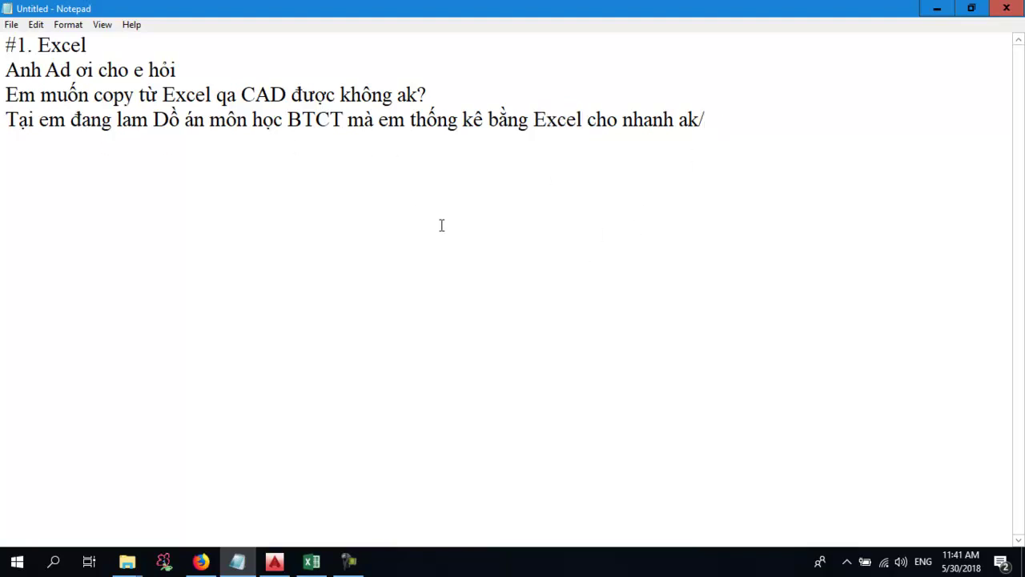
- Return to AutoCAD and zoom out and pan so the whole title frame is centred
click(279, 561)
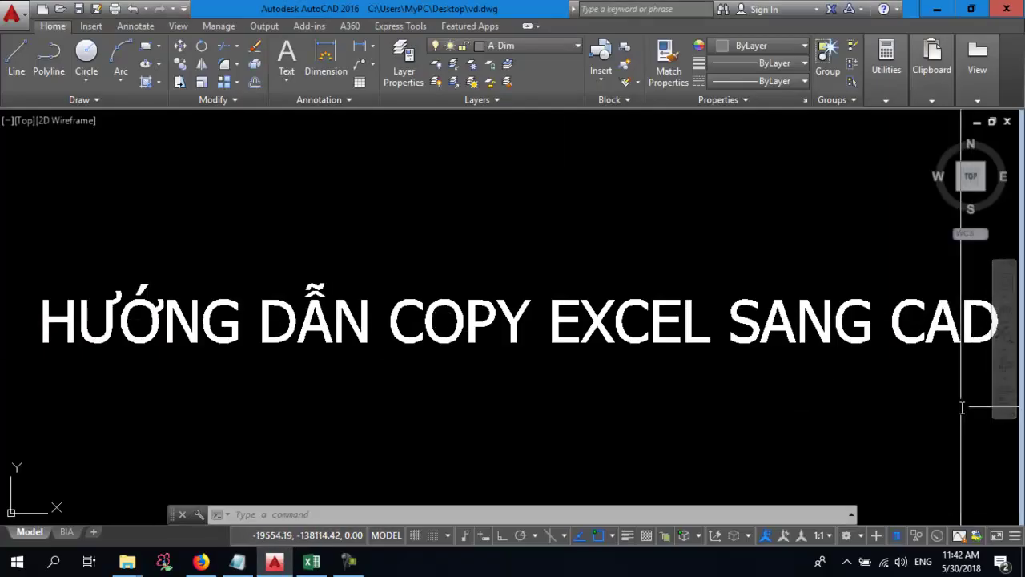
scroll(714, 347, down, 3)
scroll(691, 348, down, 2)
scroll(664, 377, down, 3)
mouse_move(710, 422)
middle_down()
mouse_move(663, 270)
mouse_move(601, 215)
middle_up()
scroll(646, 320, up, 2)
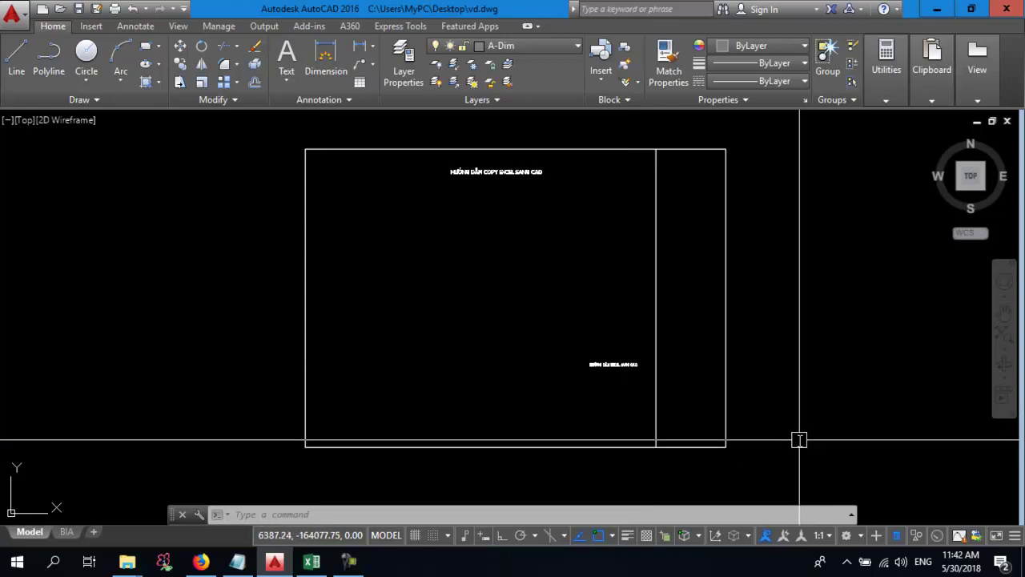
- Answer 'Có 2 cách' and describe method 1: Paste as Link, updating when Excel changes
click(238, 563)
key(Return)
text(cỎ 2)
key(BackSpace)
key(BackSpace)
key(BackSpace)
key(BackSpace)
text(Có 2 cách:)
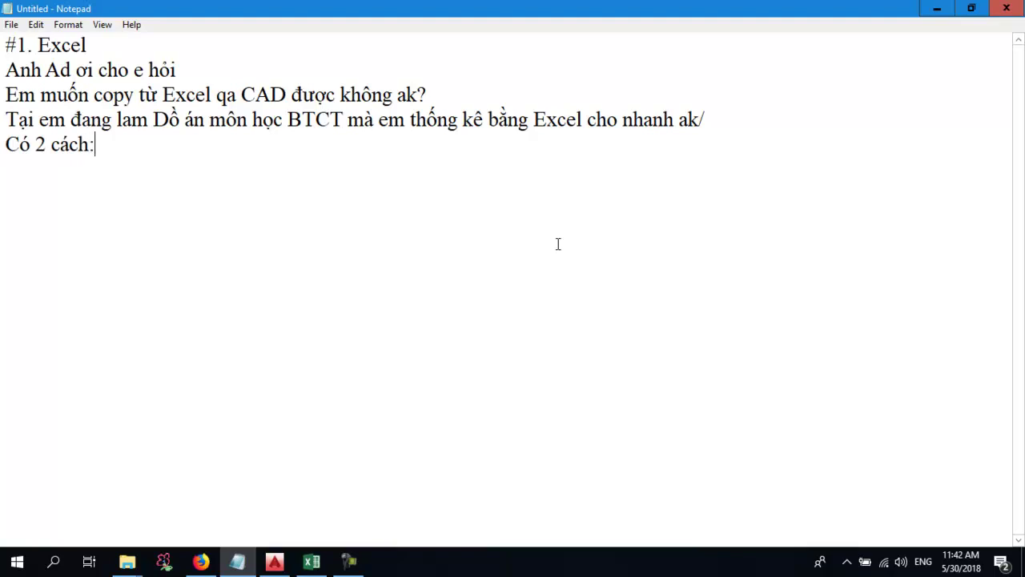
key(Return)
text(Cach 1 laf em copy Paste ás LI)
key(BackSpace)
text(ink)
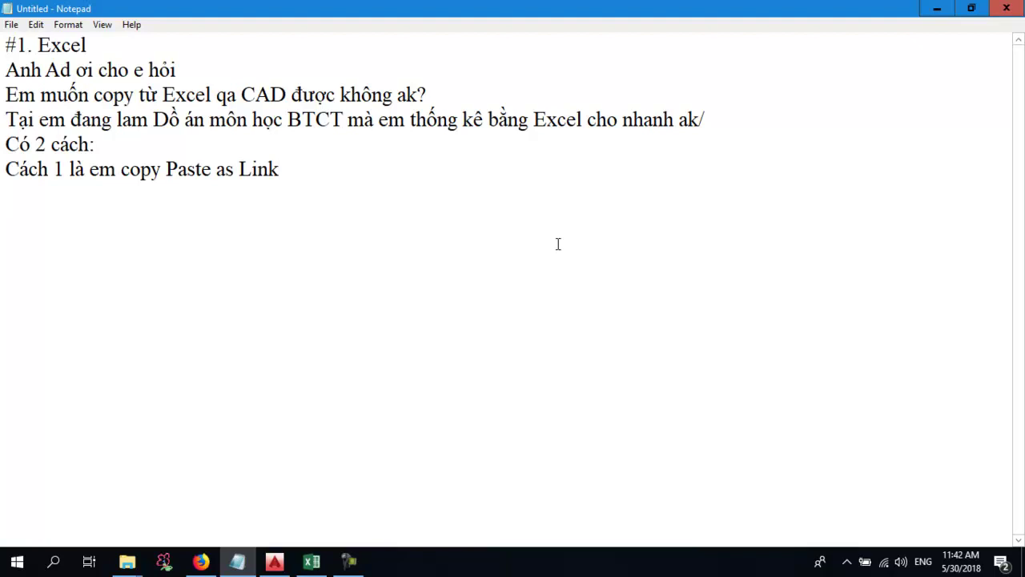
key(Return)
text(Copy và nếu hieu chỉnh file Excel, )
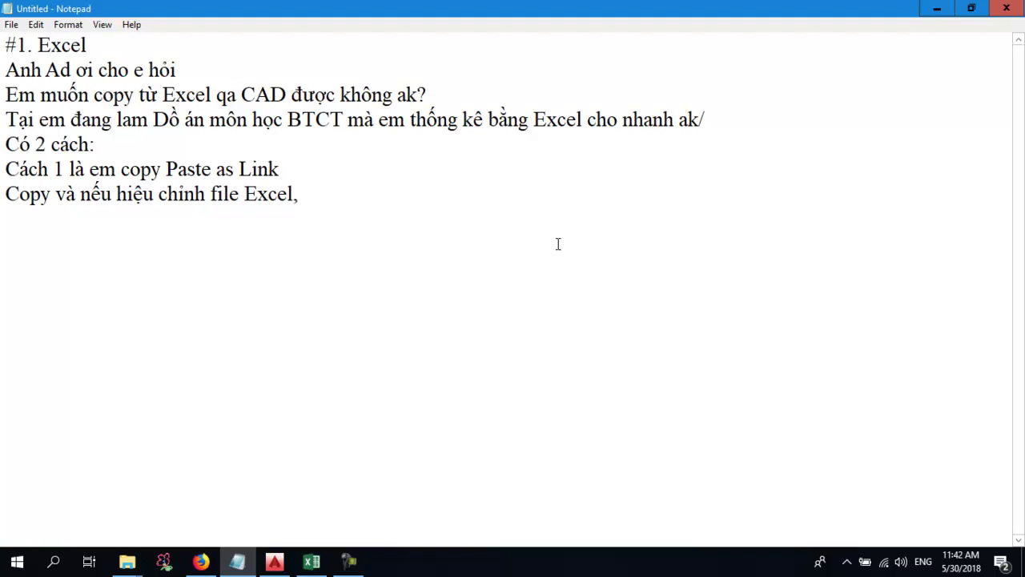
text(nội dung trong Auto)
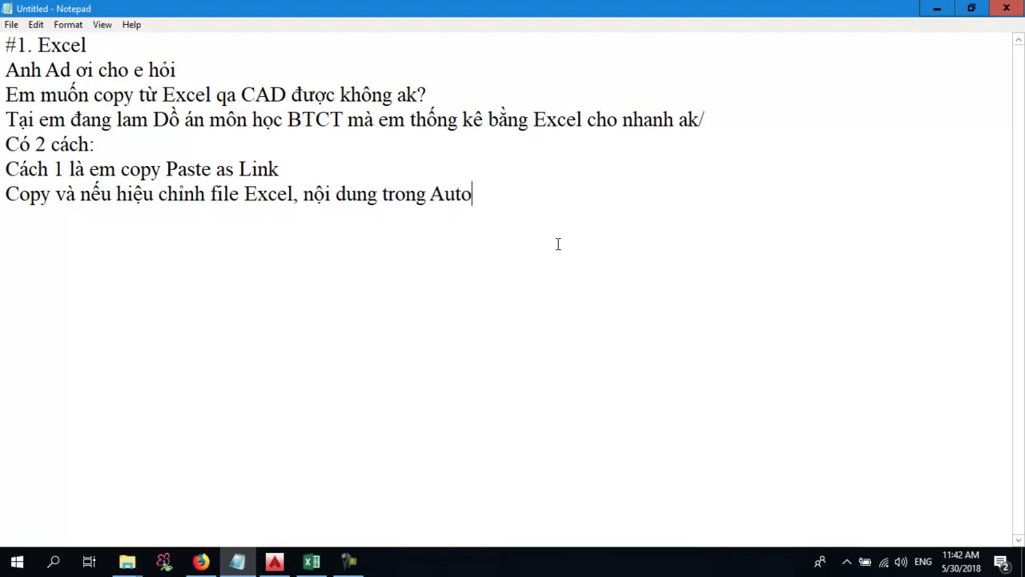
text(cAD sẽ được cập nhat)
- Describe method 2: copying data as an image that can't change or auto-update from Excel
key(Return)
text(Cach 2 laf em cop)
key(BackSpace)
key(BackSpace)
text(opy dw)
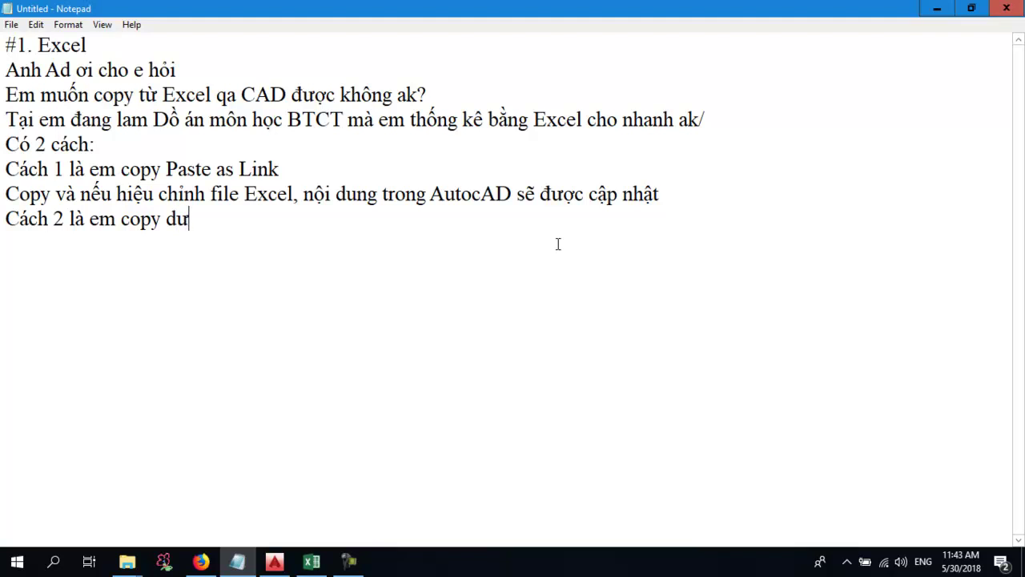
text(x lieeju laf danjg anh)
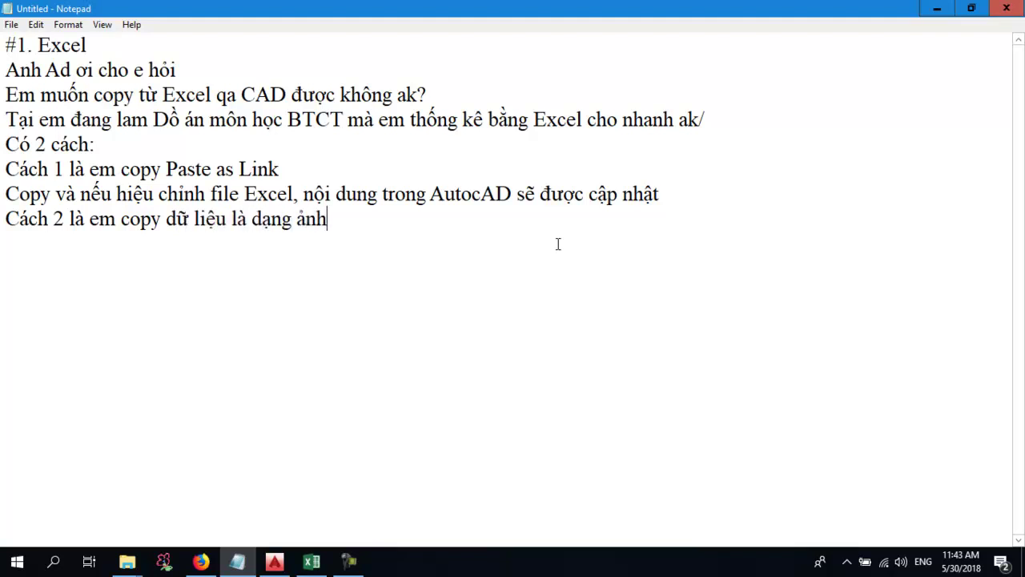
text( ()
key(BackSpace)
key(BackSpace)
key(Return)
text(Cachs)
text( copy dữ liệu không thể chỉnh sưửa)
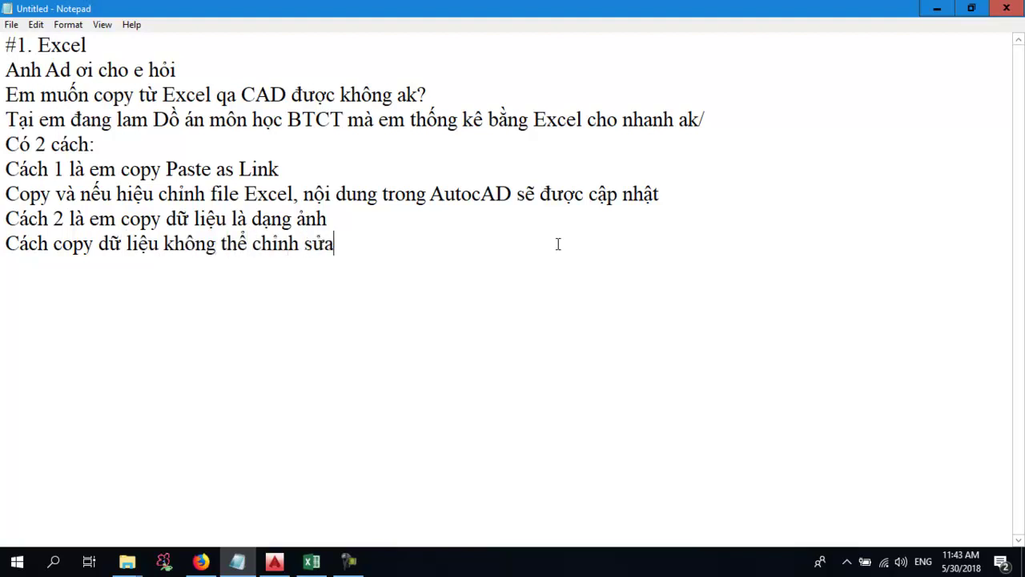
key(BackSpace)
key(BackSpace)
key(BackSpace)
key(BackSpace)
key(BackSpace)
key(BackSpace)
key(BackSpace)
key(BackSpace)
text(thay đổi)
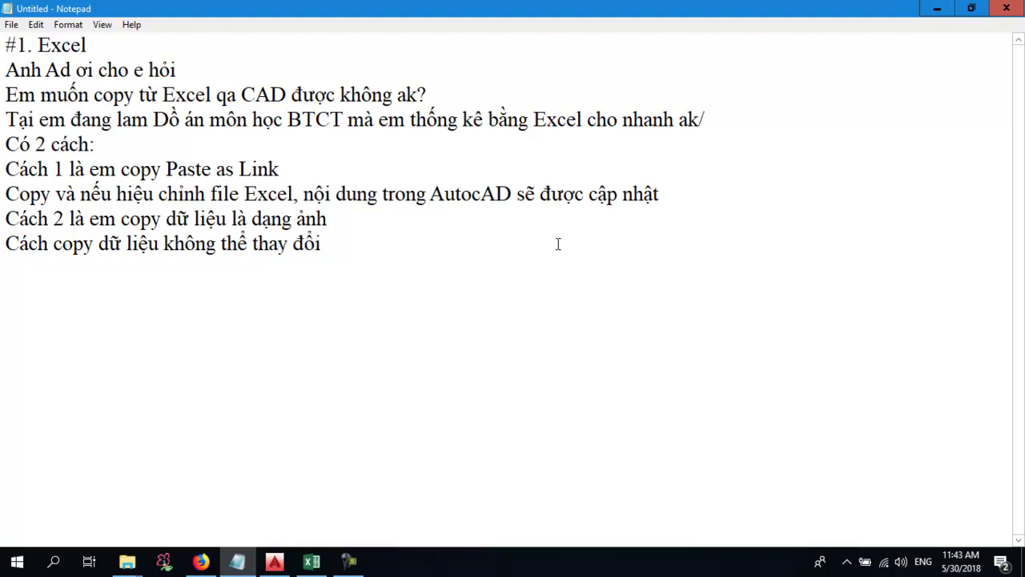
text(, không tự cập nhật khi sửa E)
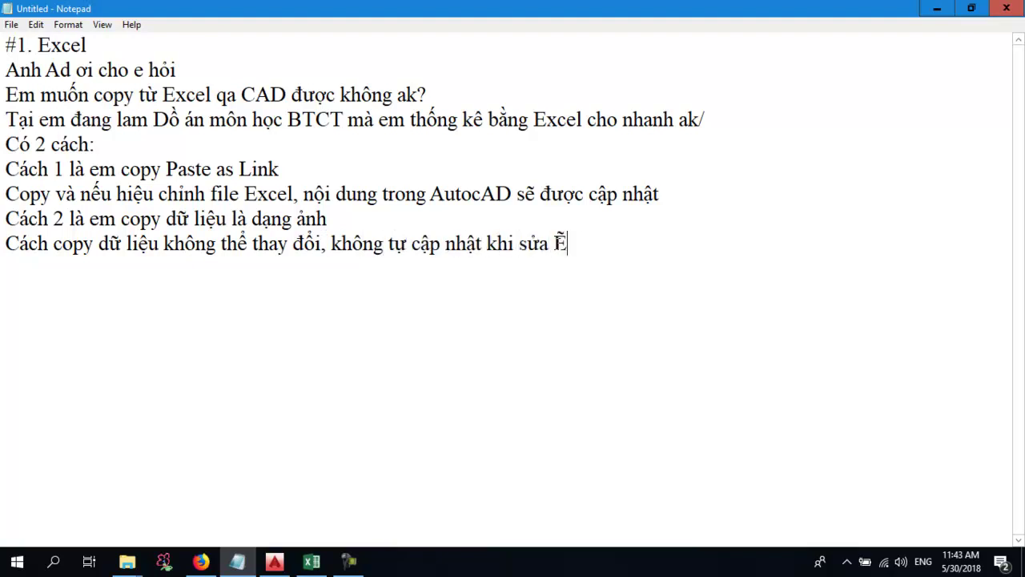
text(XCEL)
- Highlight the first, then the second copy-method line in the Notepad answer
click(289, 175)
mouse_move(7, 169)
mouse_down()
mouse_move(300, 192)
mouse_move(312, 174)
mouse_up()
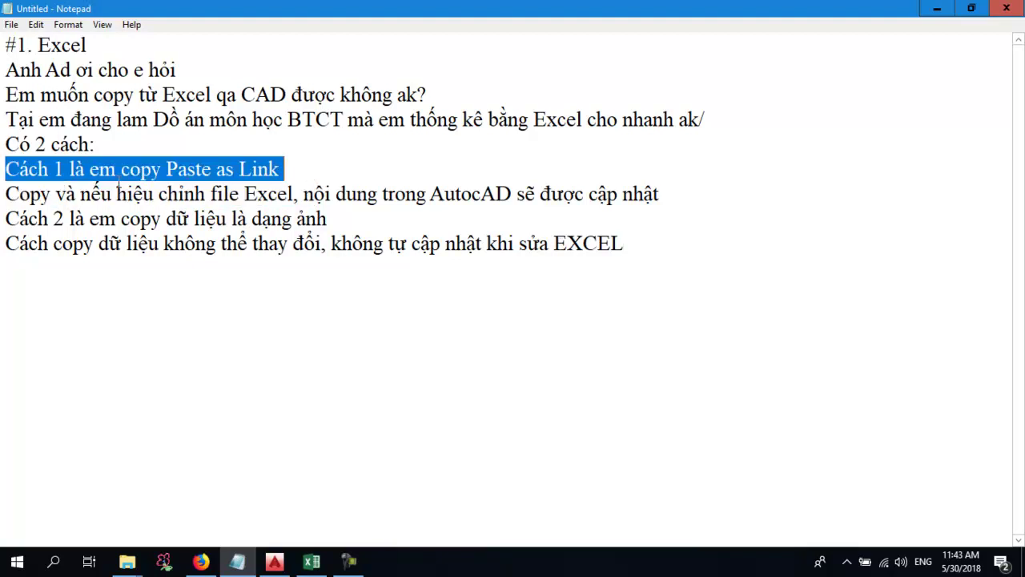
click(118, 181)
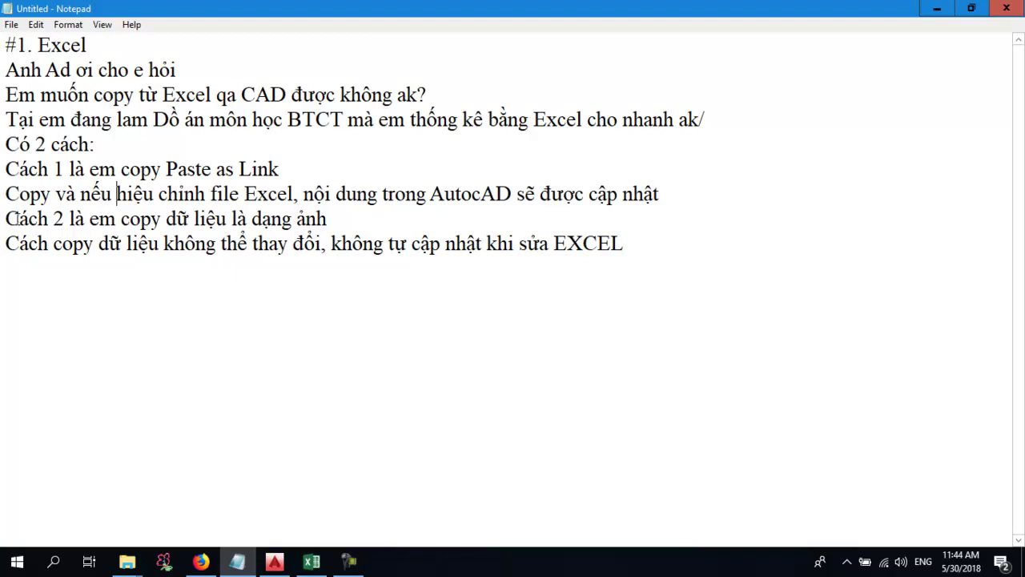
drag(17, 218, 282, 221)
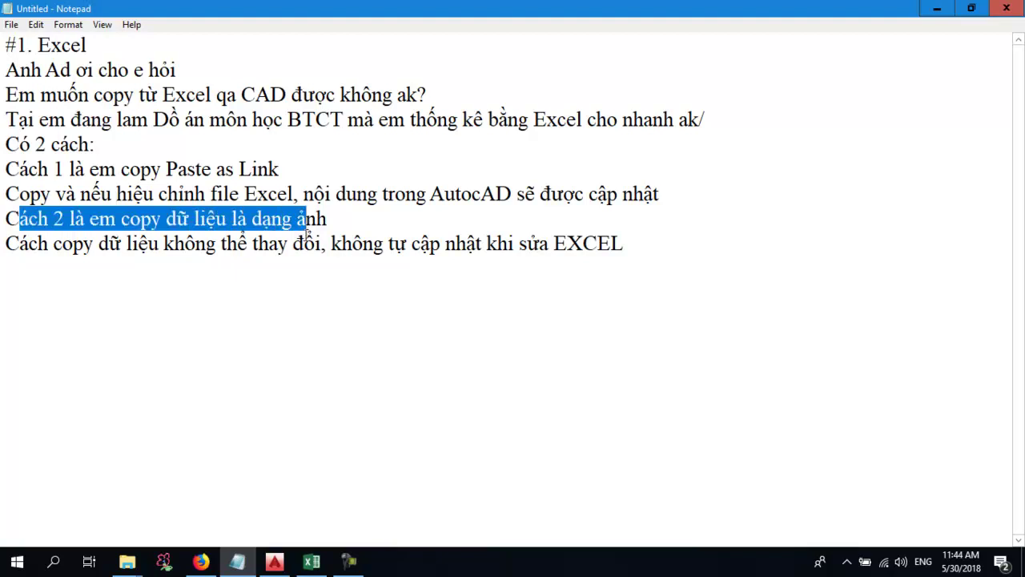
click(338, 221)
drag(348, 223, 6, 219)
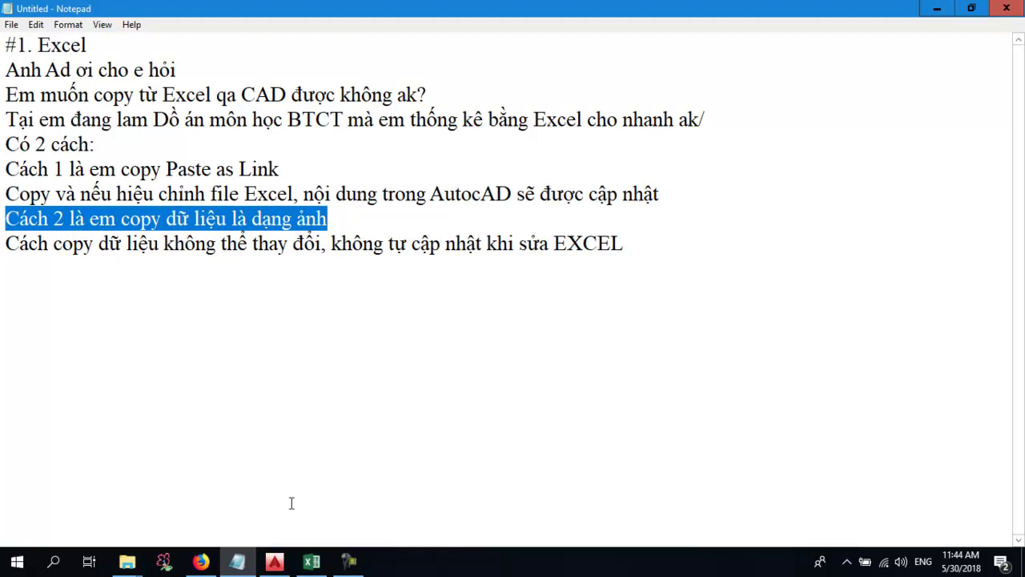
- Glance at the Excel workbook, re-highlight the first method line, then return to AutoCAD
click(312, 561)
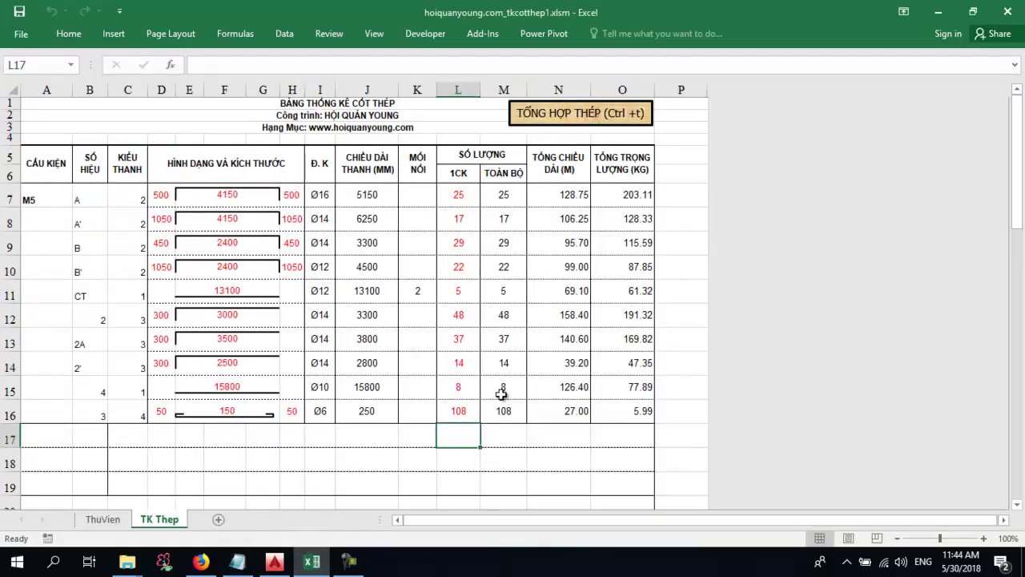
click(235, 563)
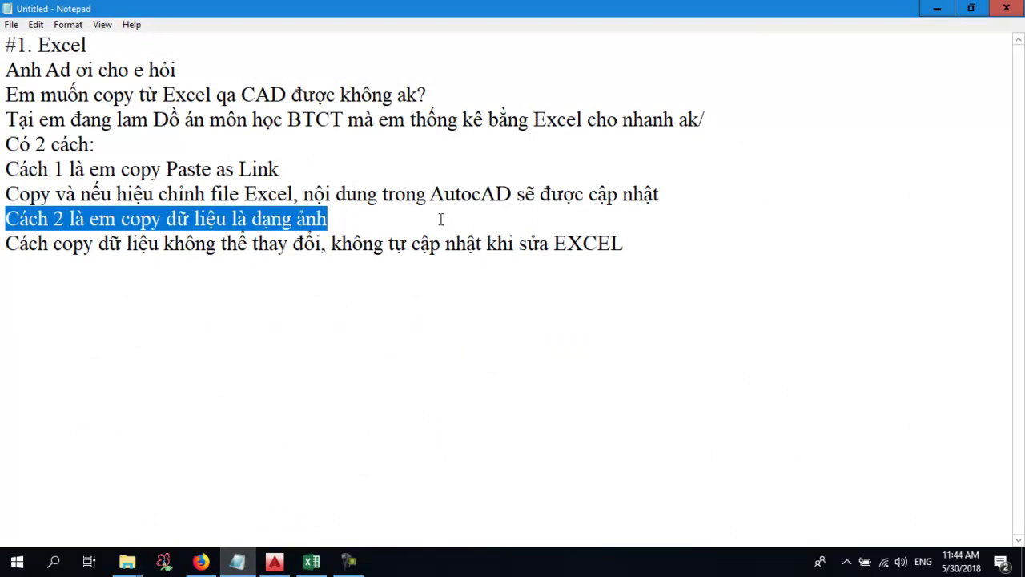
click(122, 173)
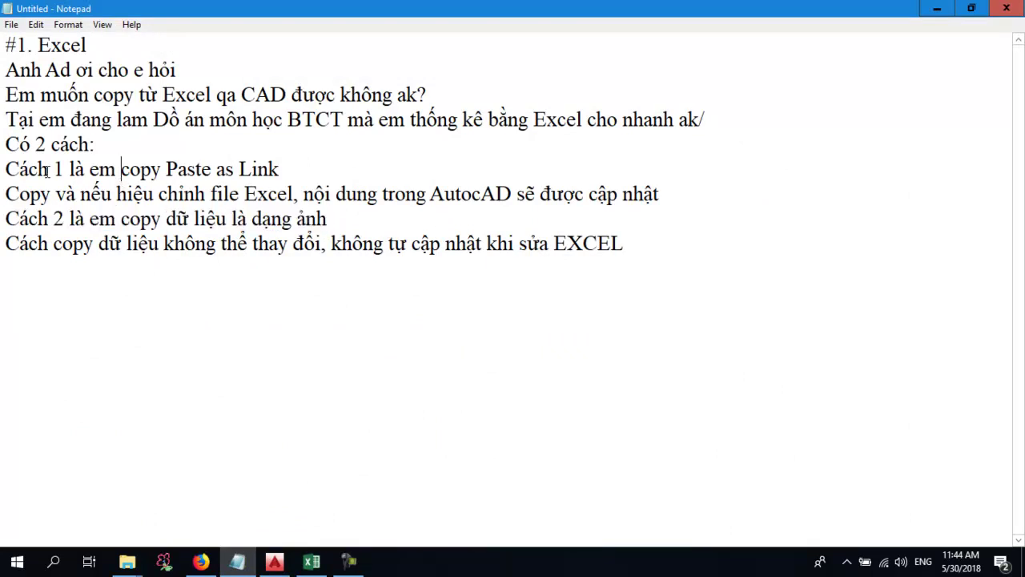
mouse_move(6, 170)
mouse_down()
mouse_move(305, 199)
mouse_move(323, 168)
mouse_up()
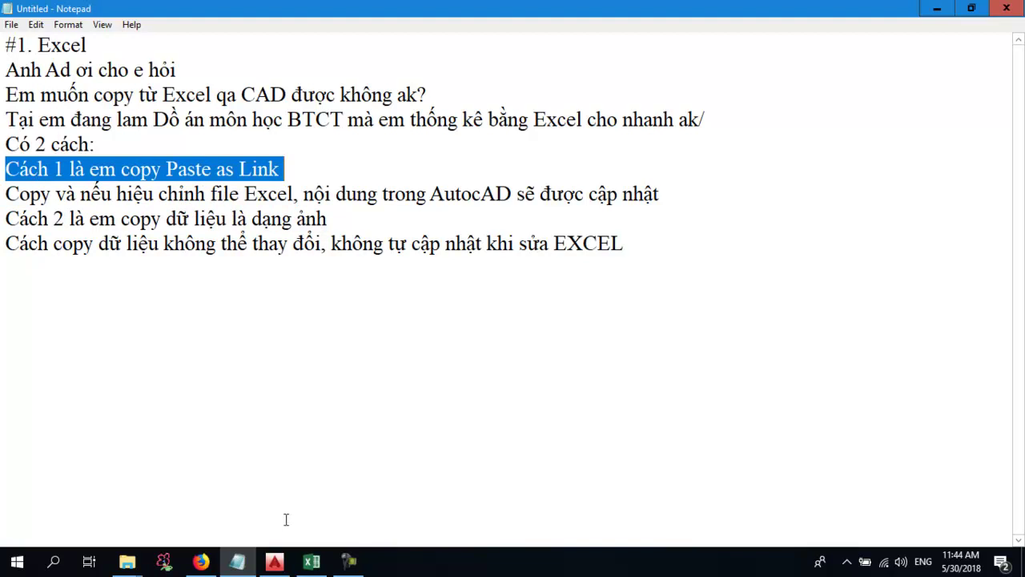
click(279, 566)
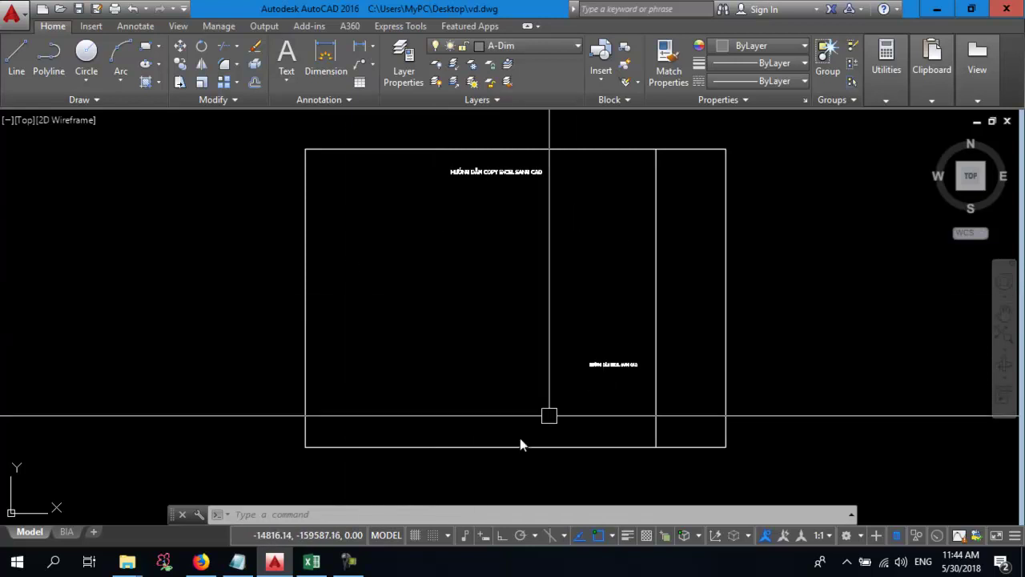
- Select the rebar schedule range A5:O16 on sheet TK Thep and copy it
click(310, 565)
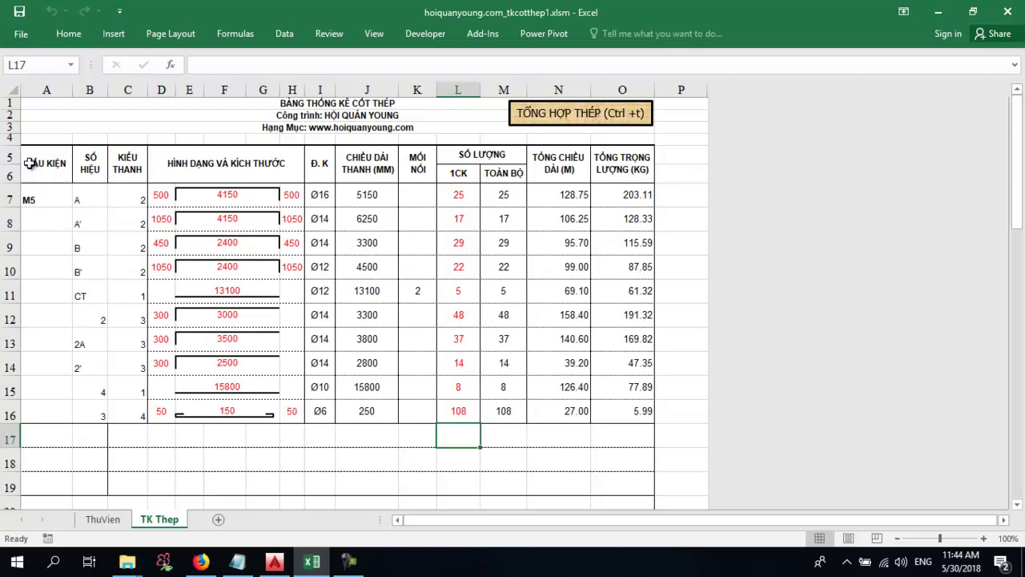
drag(29, 164, 628, 416)
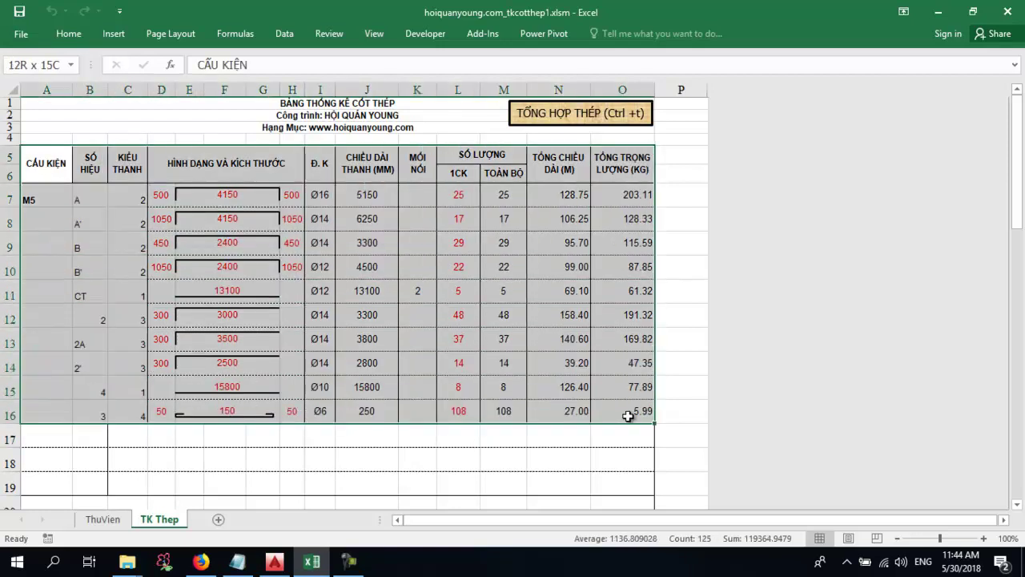
mouse_move(35, 161)
mouse_down()
mouse_move(545, 307)
mouse_move(621, 408)
mouse_up()
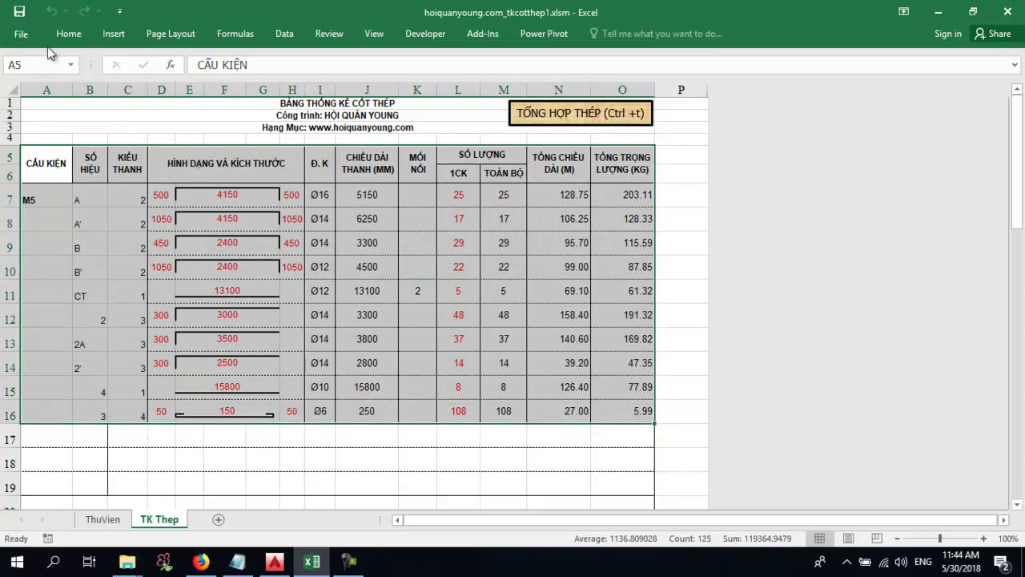
click(69, 33)
click(58, 73)
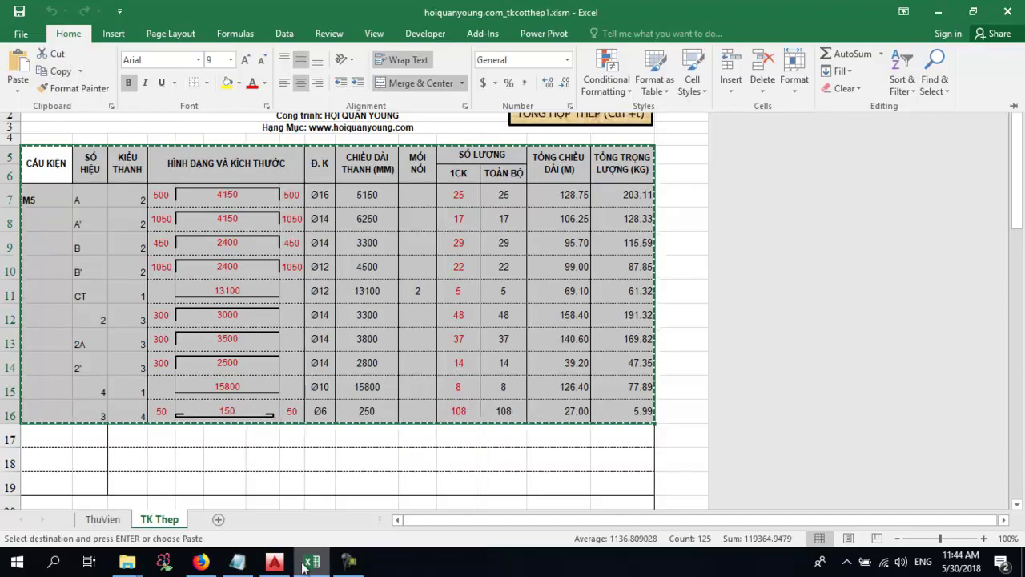
click(275, 560)
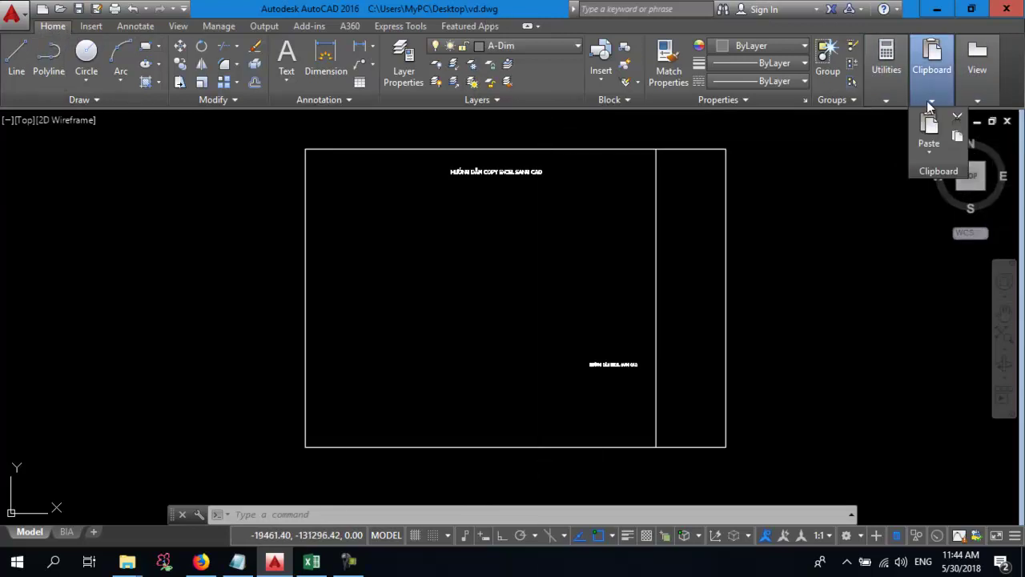
mouse_move(932, 70)
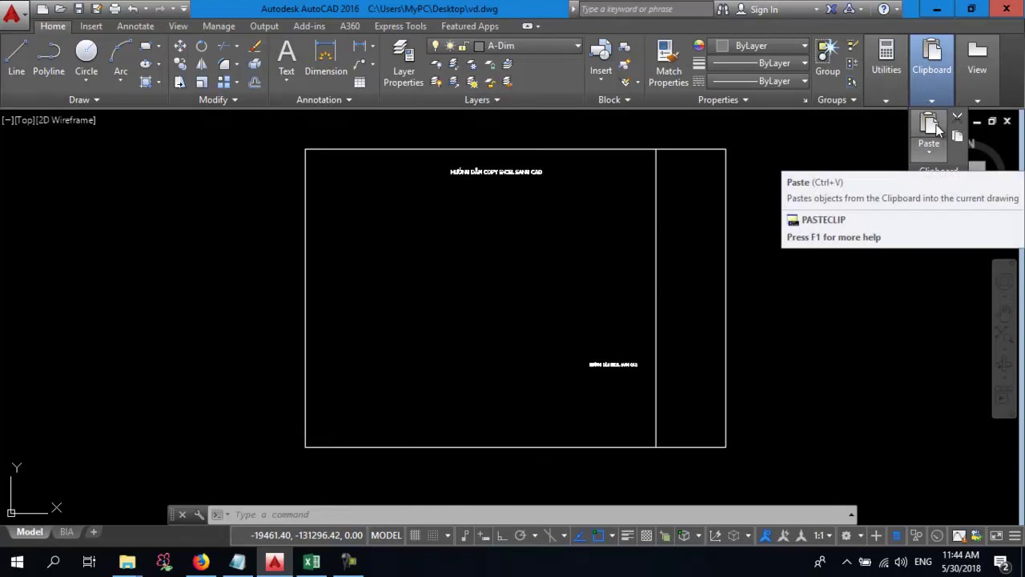
- Paste Special the copied schedule as a linked Microsoft Excel Worksheet (Paste Link)
click(929, 155)
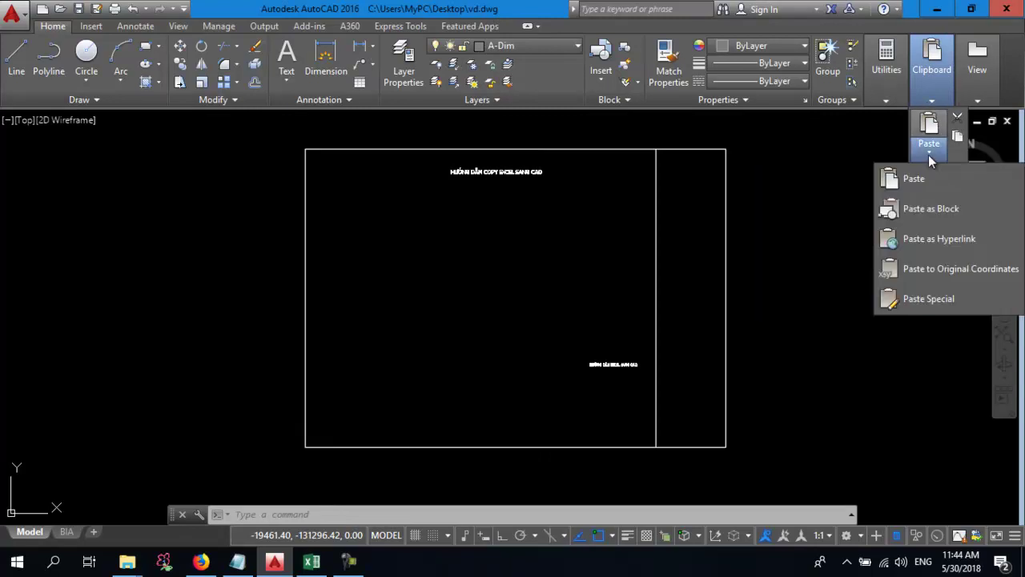
click(937, 300)
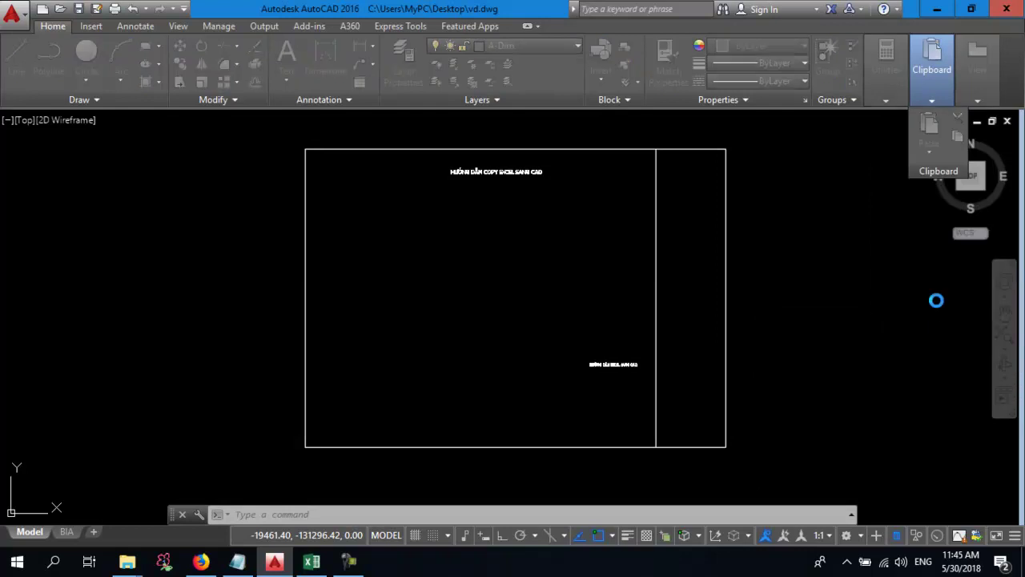
click(385, 286)
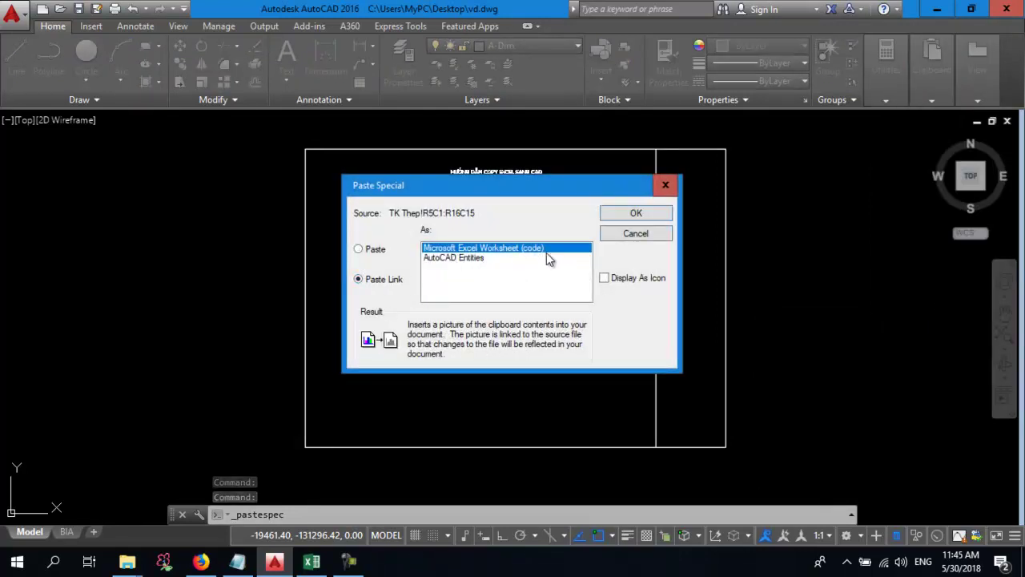
click(635, 213)
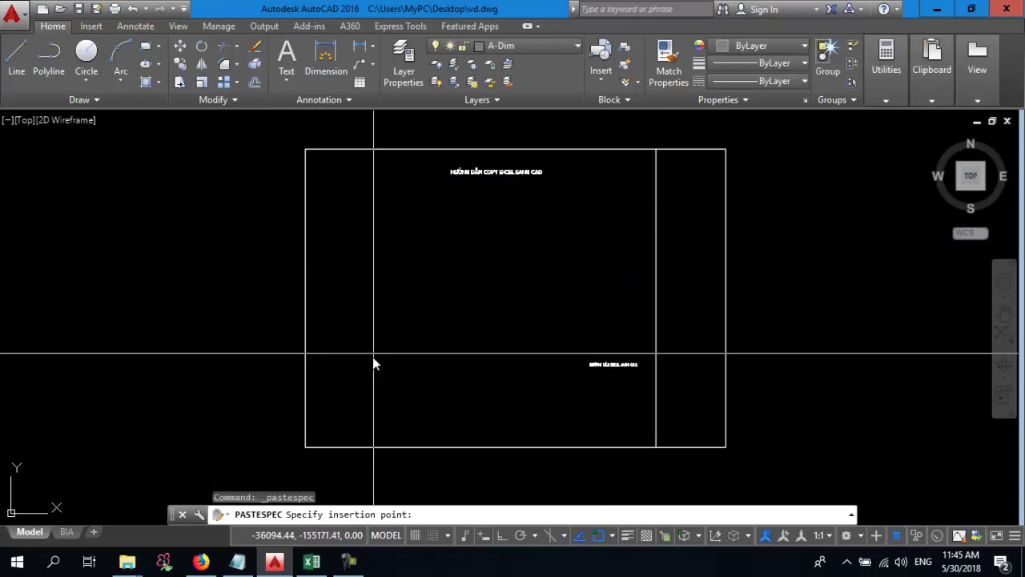
- Place the linked schedule at an insertion point in the drawing
scroll(398, 403, up, 5)
middle_drag(398, 403, 290, 398)
scroll(290, 398, down, 5)
scroll(309, 345, up, 3)
click(422, 273)
scroll(423, 315, down, 3)
scroll(423, 315, up, 5)
scroll(428, 325, up, 1)
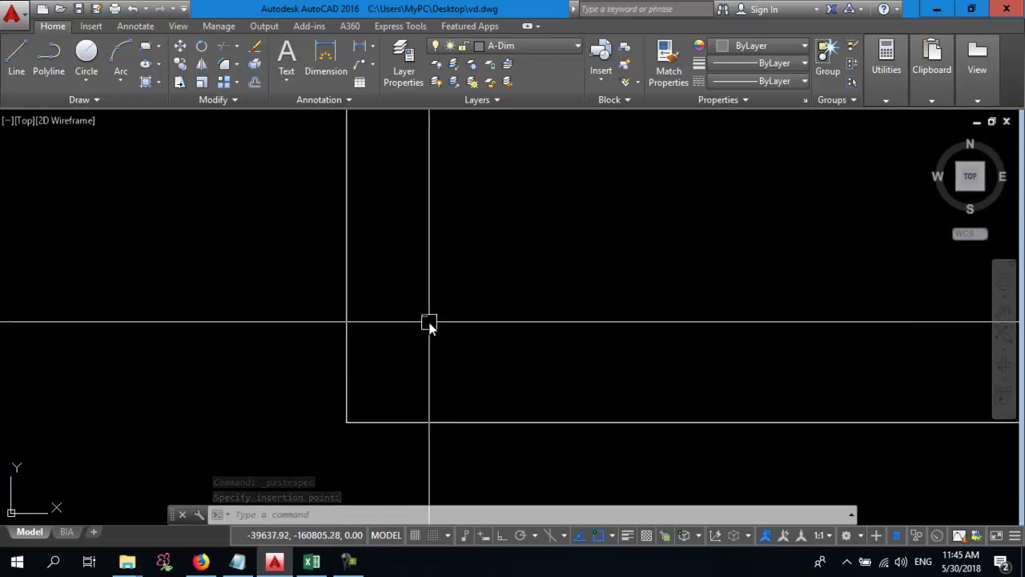
scroll(427, 325, down, 5)
- Scale the pasted table by a factor of 100 with the SC command
text(sc)
key(Return)
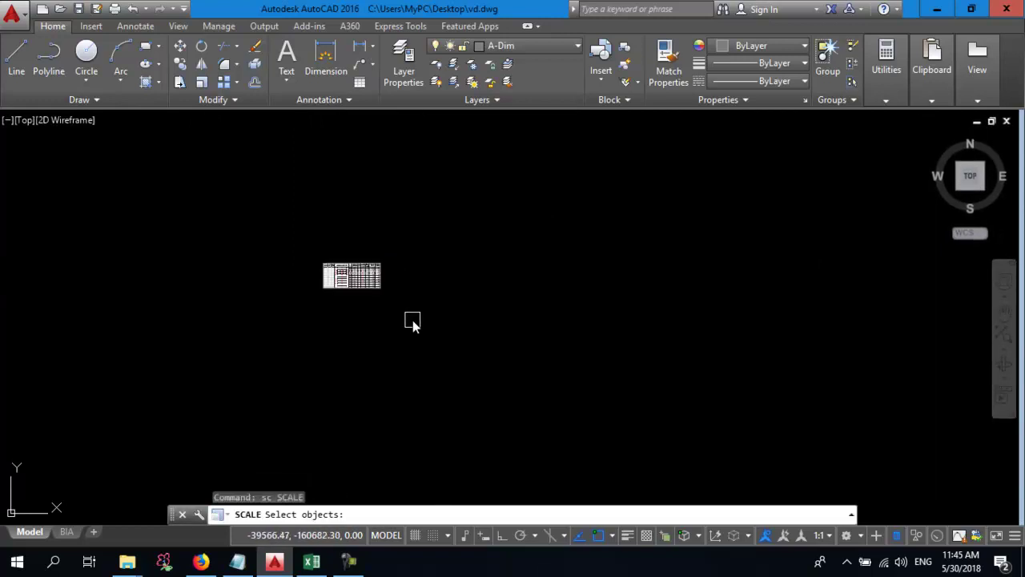
click(411, 320)
click(376, 285)
key(Return)
click(322, 288)
text(100)
key(Return)
- Zoom in and out to check the scaled schedule's size within the frame
scroll(335, 320, down, 2)
scroll(341, 332, down, 4)
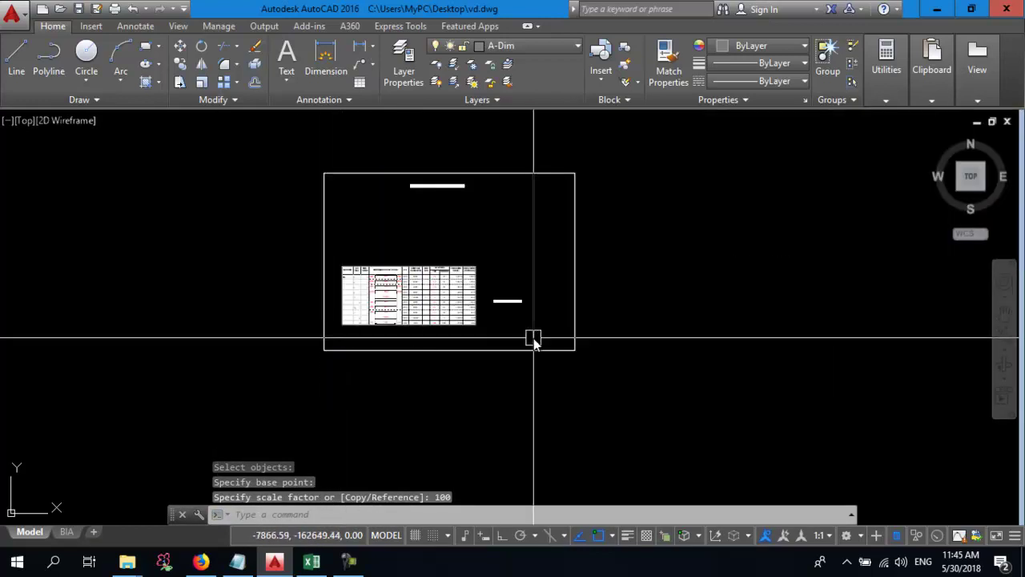
scroll(495, 318, up, 1)
scroll(482, 301, up, 1)
scroll(482, 301, up, 1)
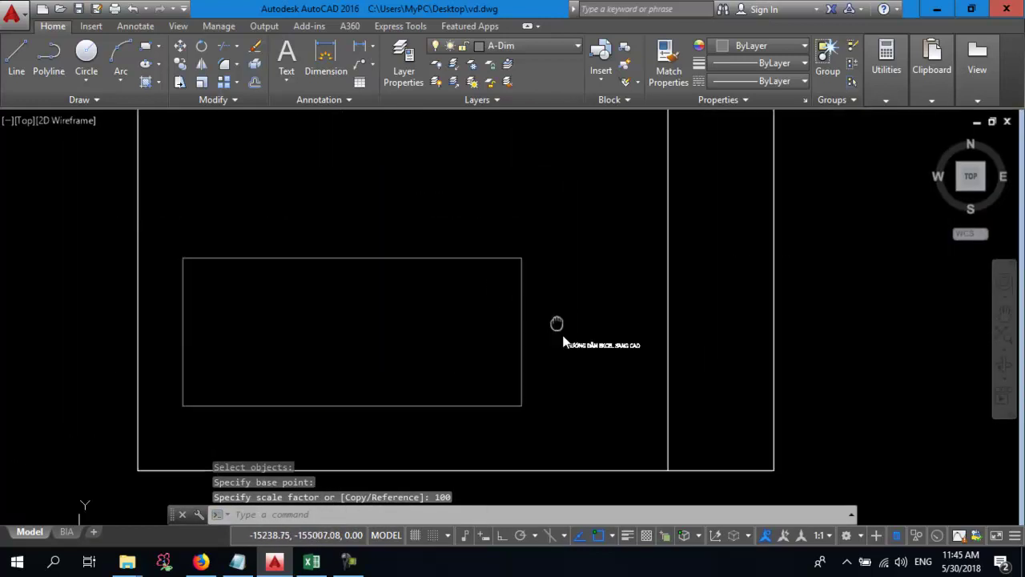
scroll(520, 179, up, 1)
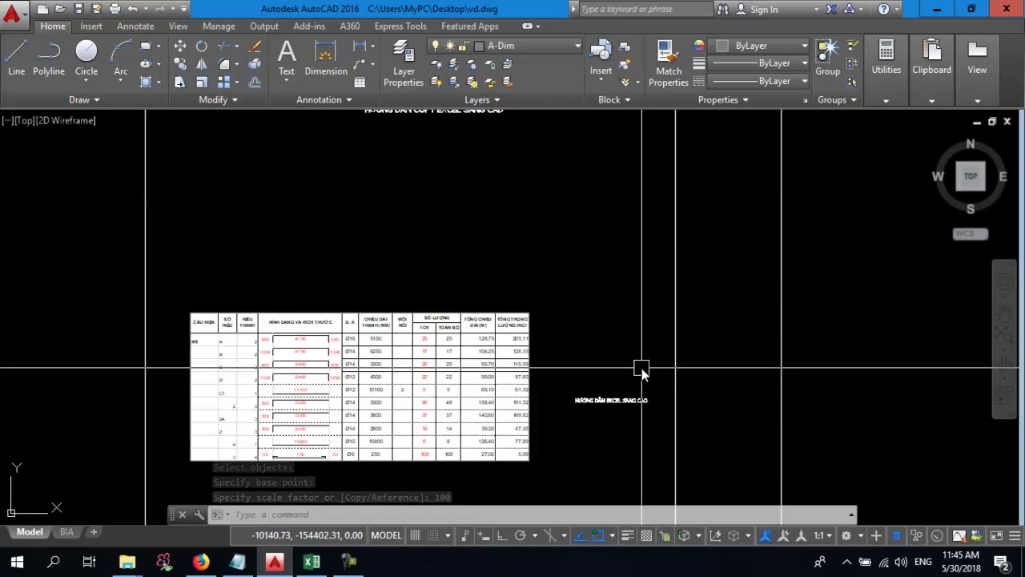
scroll(643, 366, down, 2)
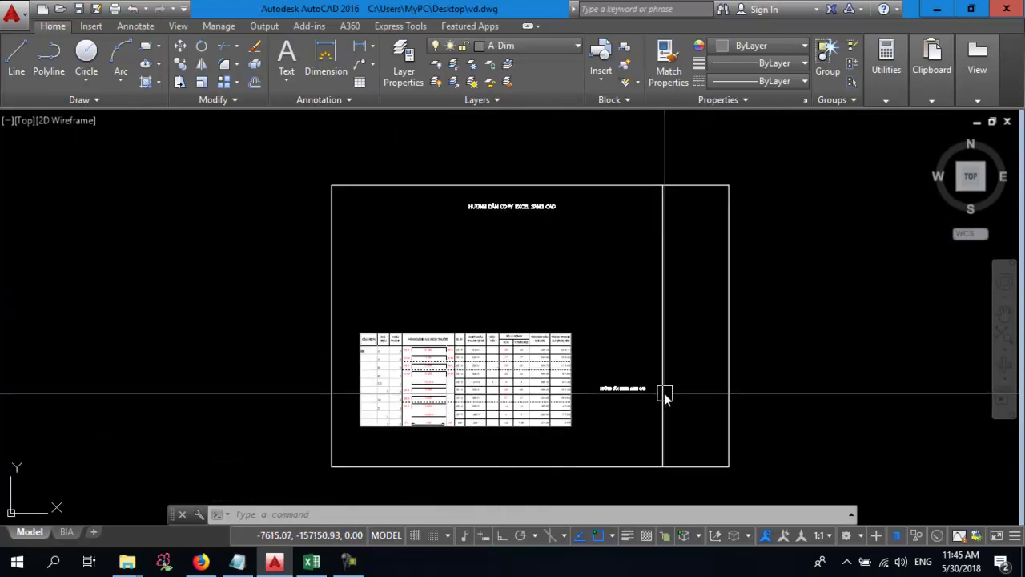
scroll(487, 413, up, 2)
scroll(617, 389, up, 2)
scroll(679, 407, down, 2)
scroll(634, 336, up, 3)
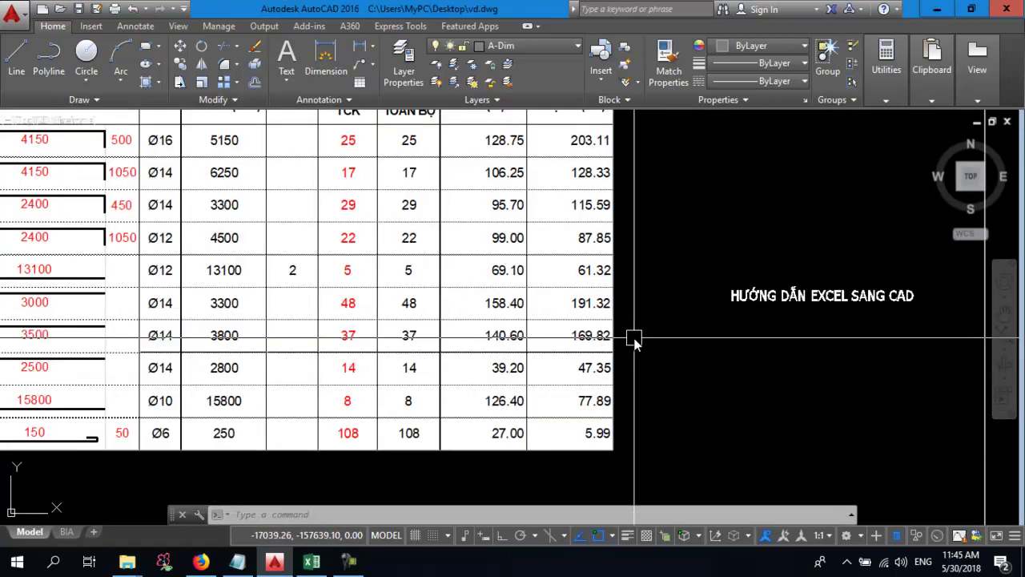
scroll(695, 316, up, 1)
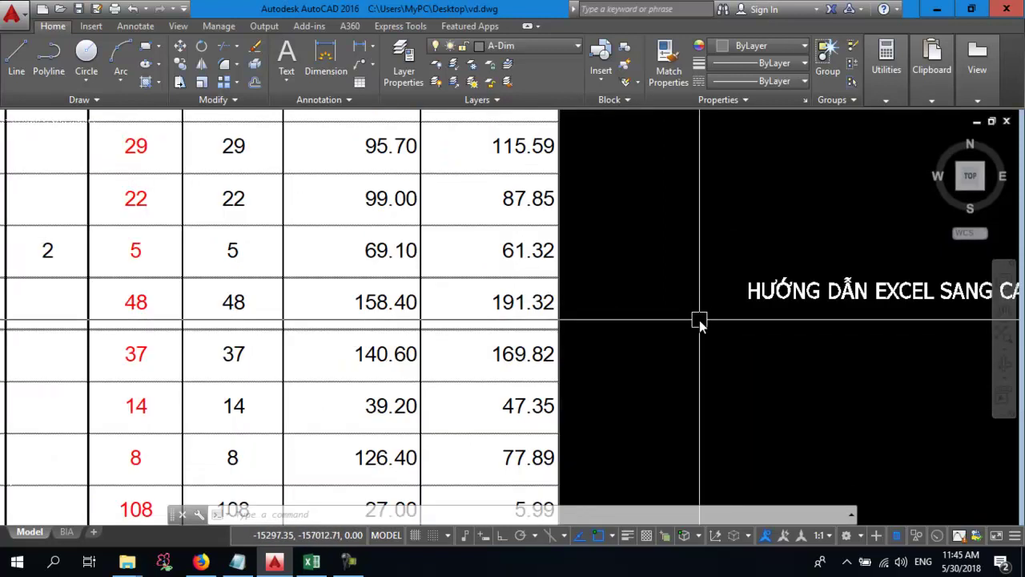
scroll(657, 301, up, 1)
- Move the linked table up and to the right in two small moves
text(m)
key(Return)
click(506, 390)
click(469, 366)
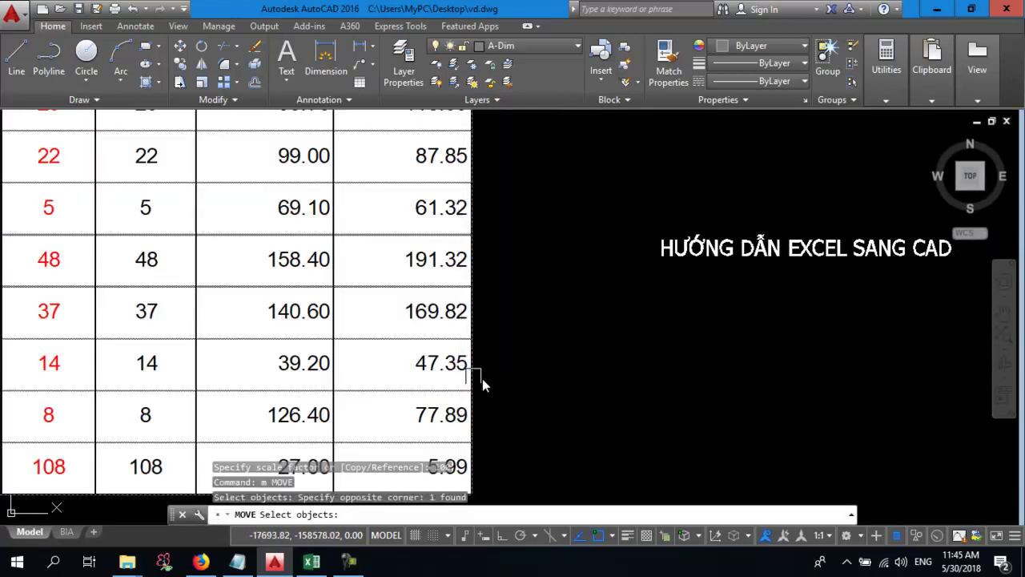
key(Return)
click(523, 392)
click(671, 353)
text(m)
key(Return)
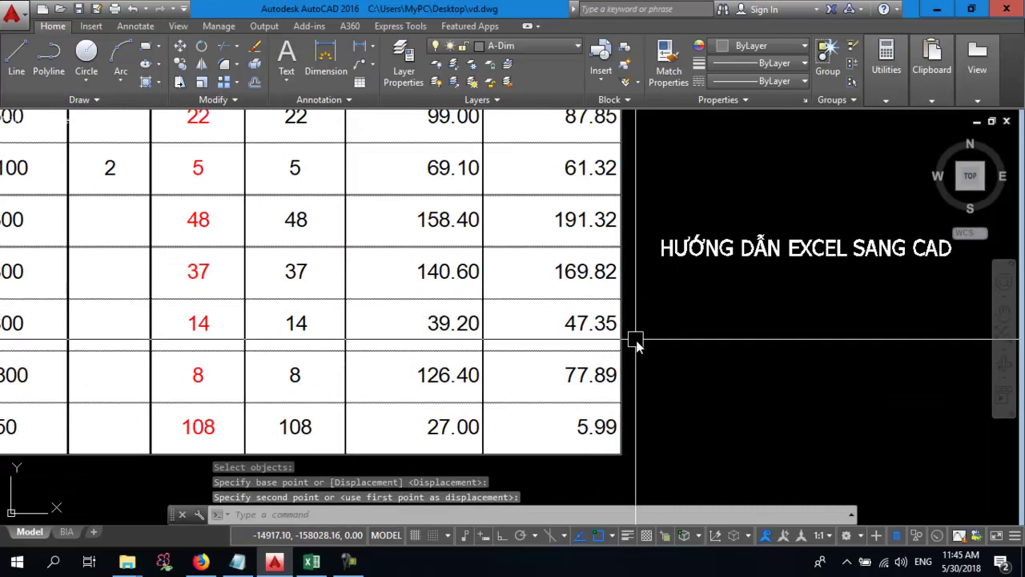
click(657, 407)
click(616, 382)
key(Return)
click(670, 395)
click(685, 372)
scroll(668, 293, up, 2)
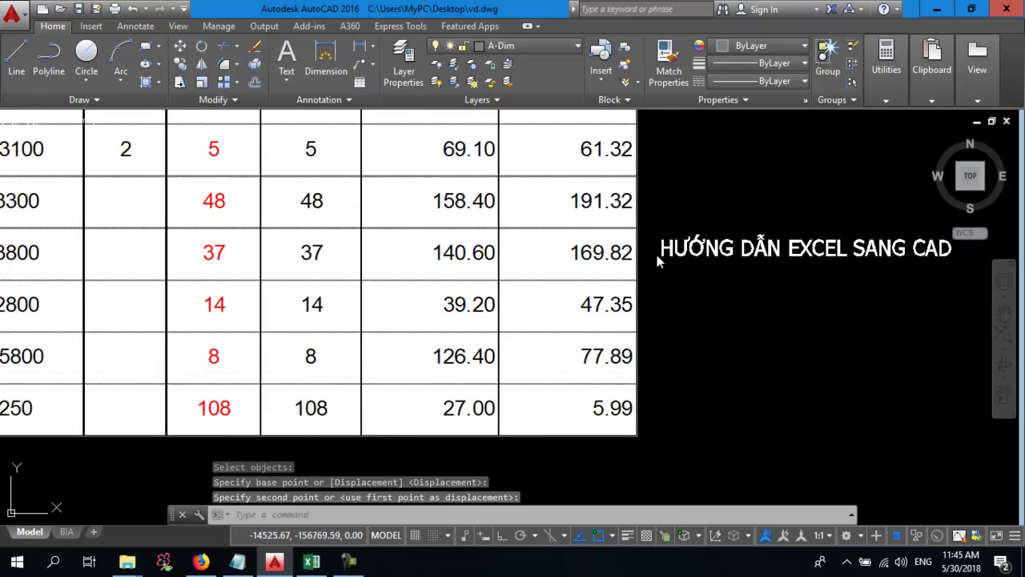
- Nudge the table once more right and up to settle its position
text(m)
key(Return)
click(650, 429)
click(604, 396)
key(Return)
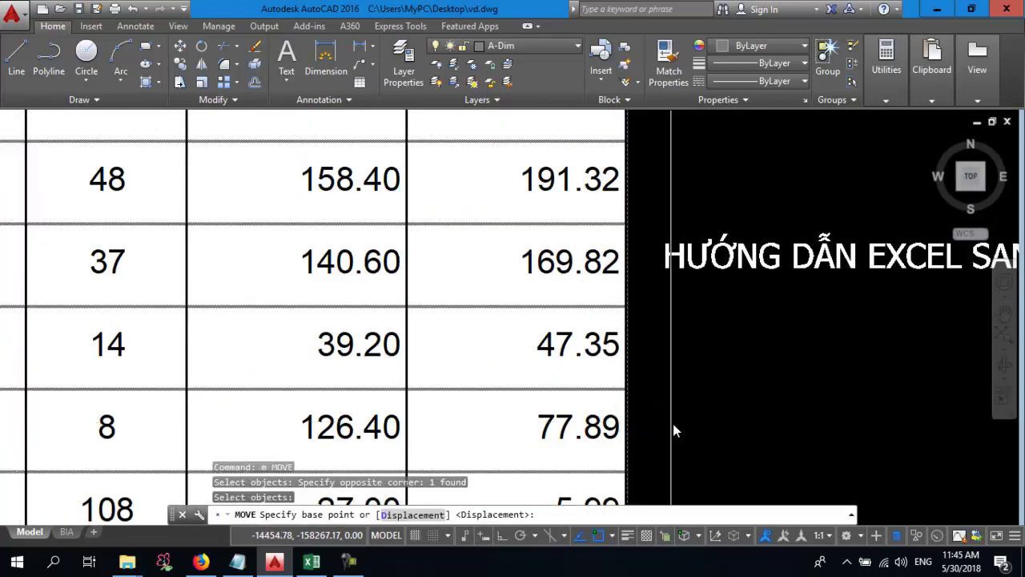
click(677, 419)
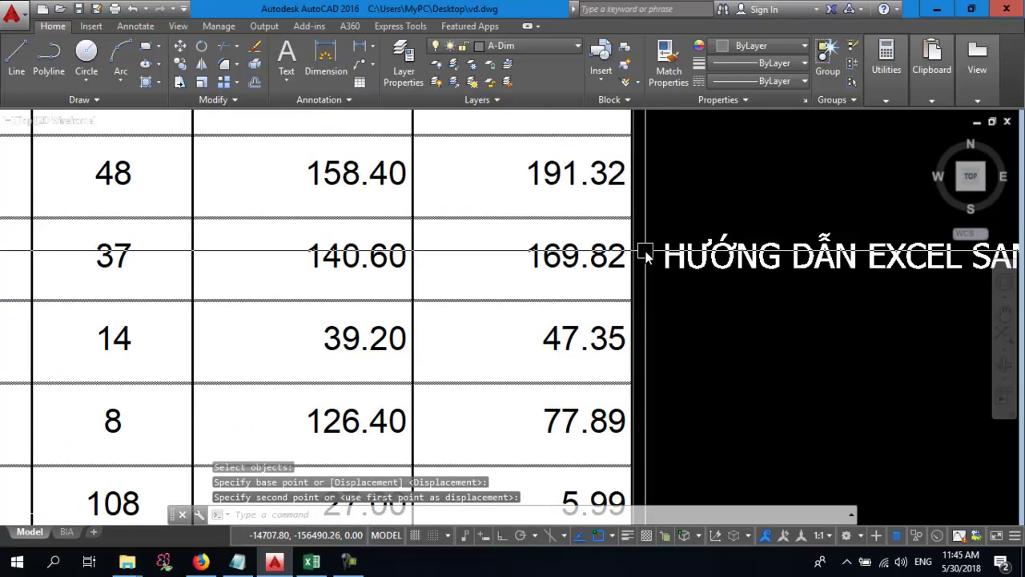
middle_drag(694, 328, 622, 355)
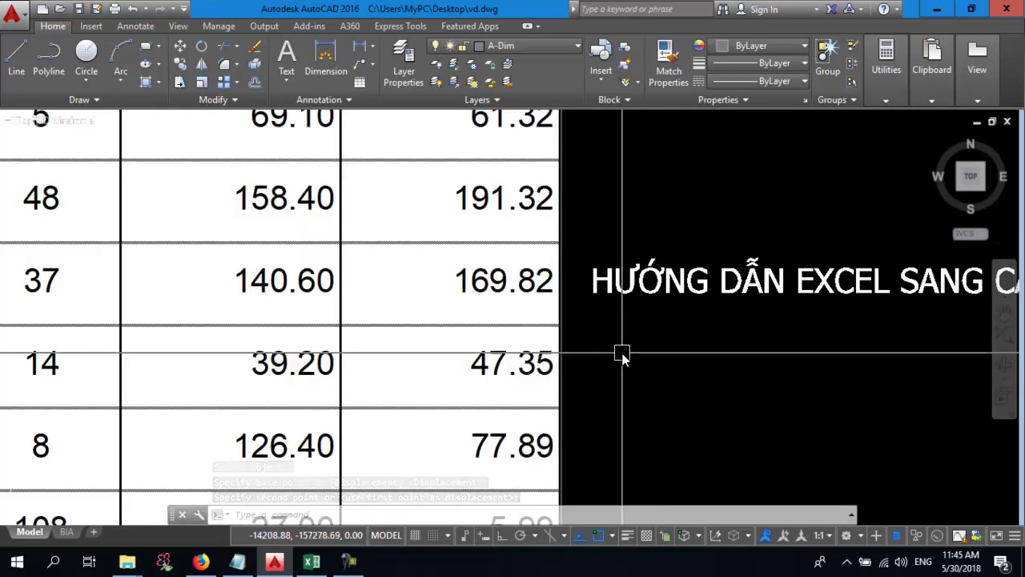
click(622, 355)
scroll(622, 355, down, 2)
scroll(622, 355, up, 2)
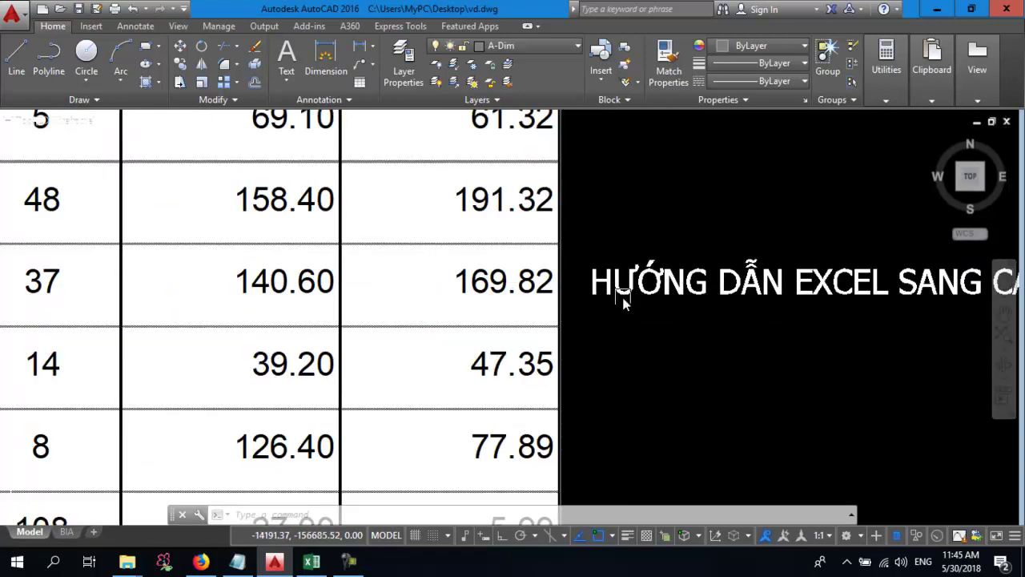
- Move the title text HƯỚNG DẪN EXCEL SANG CAD, then undo that move
click(623, 290)
text(m)
key(Return)
click(731, 350)
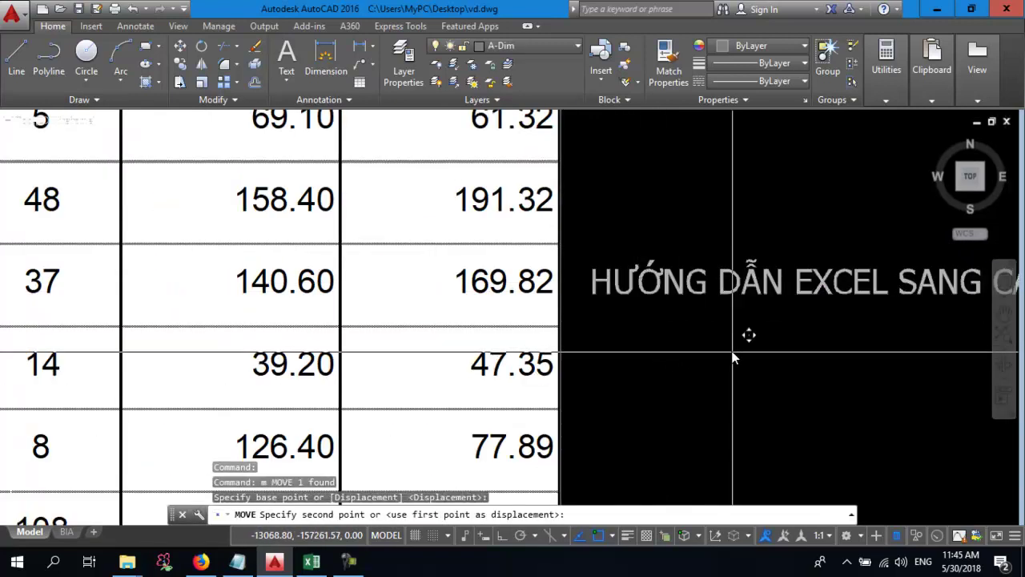
click(626, 351)
text(u)
key(Return)
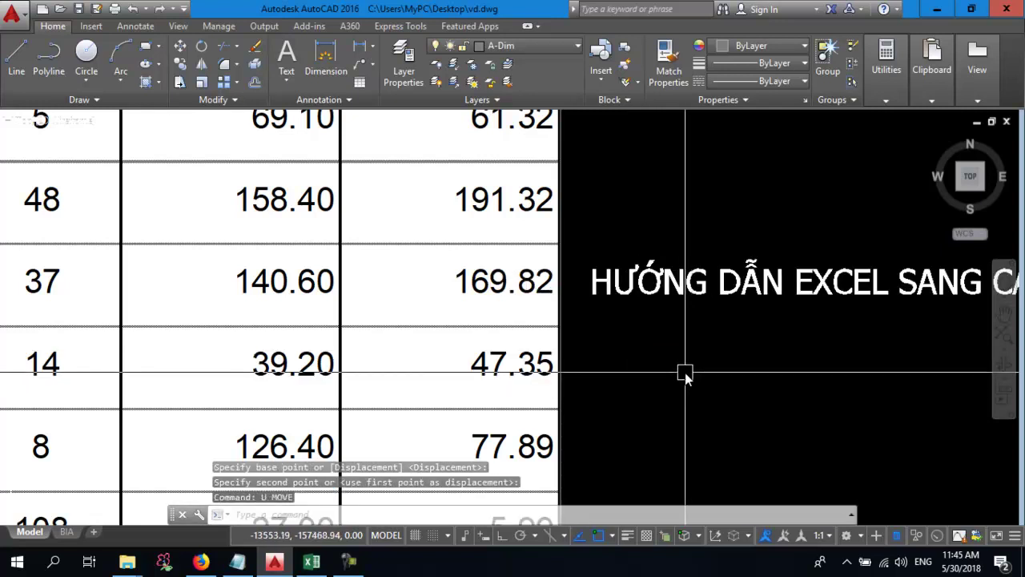
- Zoom and pan across the table columns, then zoom out to see the whole frame
scroll(685, 376, down, 2)
scroll(681, 367, down, 2)
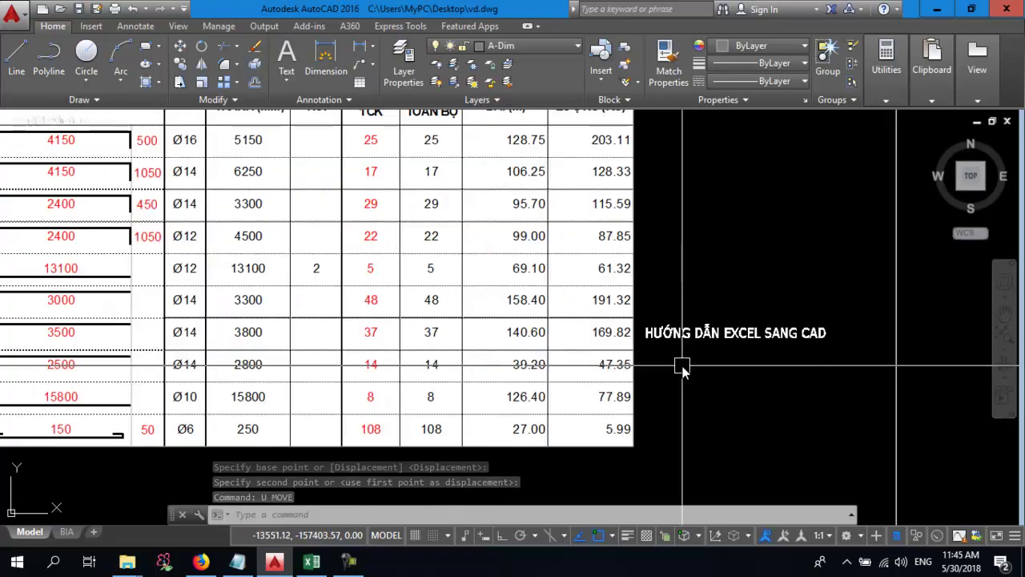
scroll(649, 376, down, 3)
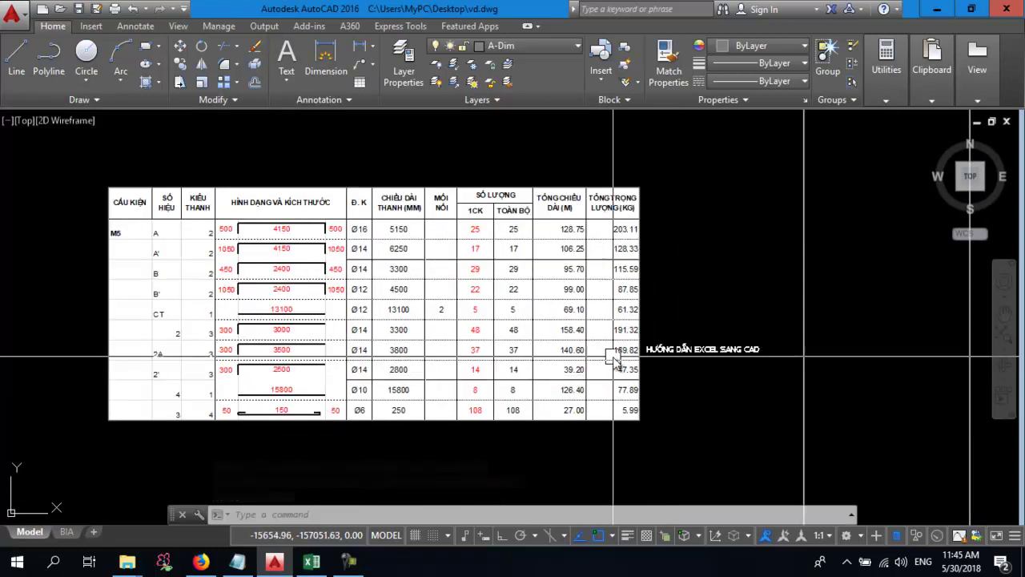
scroll(654, 358, up, 3)
scroll(651, 363, up, 3)
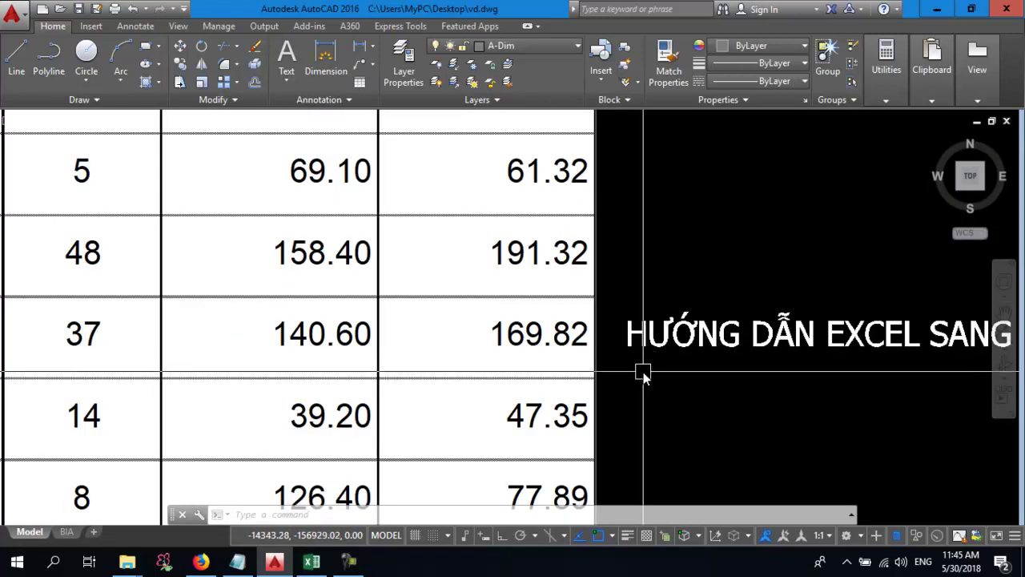
scroll(552, 336, down, 2)
middle_drag(599, 355, 679, 340)
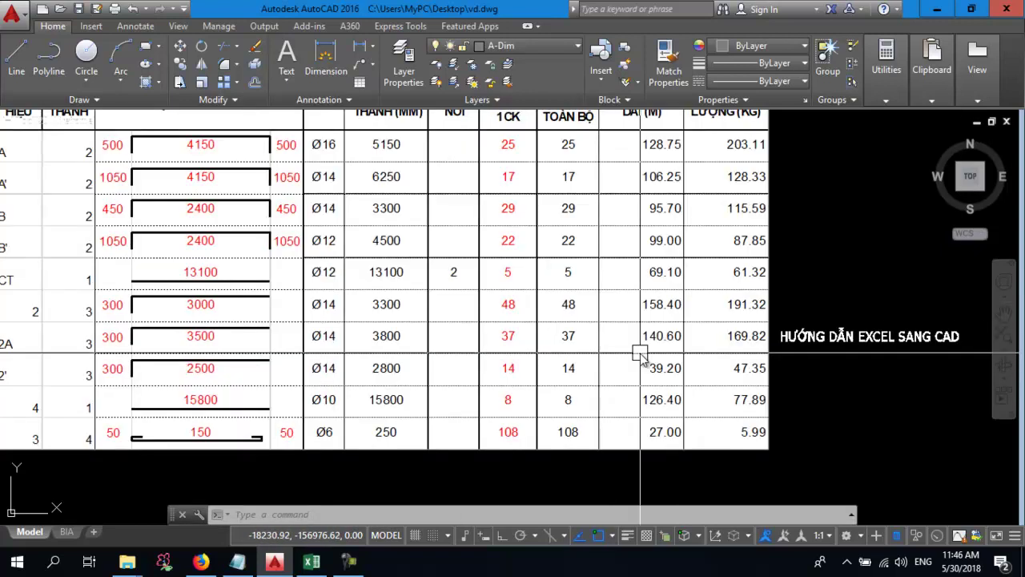
scroll(782, 348, up, 3)
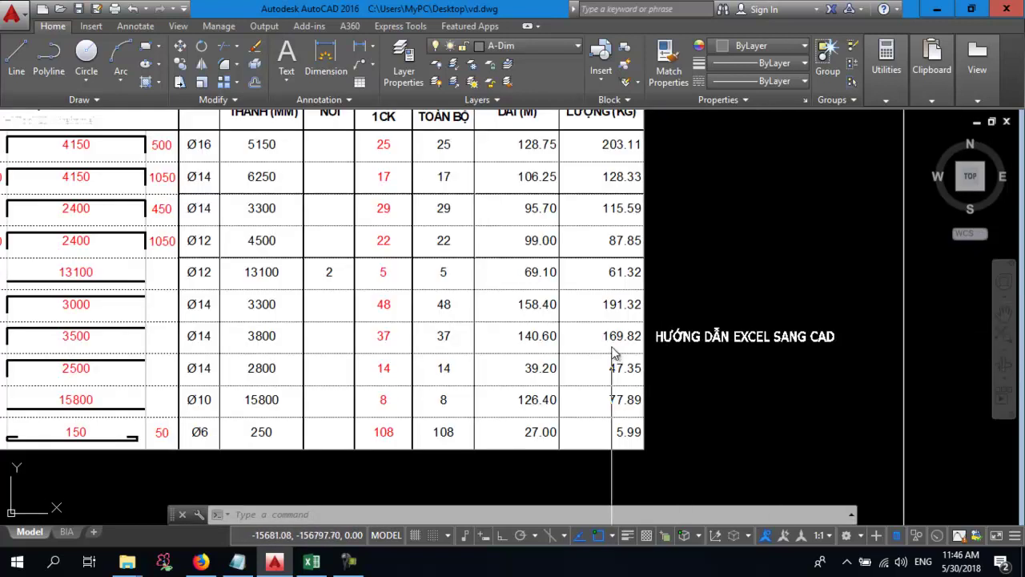
mouse_move(730, 364)
middle_down()
mouse_move(697, 365)
mouse_move(647, 322)
middle_up()
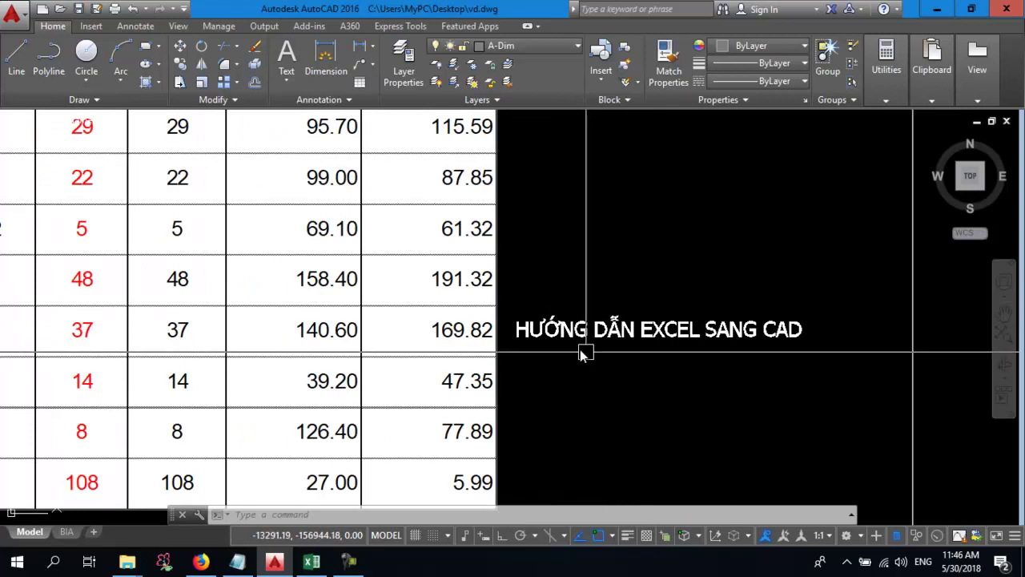
scroll(641, 359, down, 1)
scroll(689, 373, down, 1)
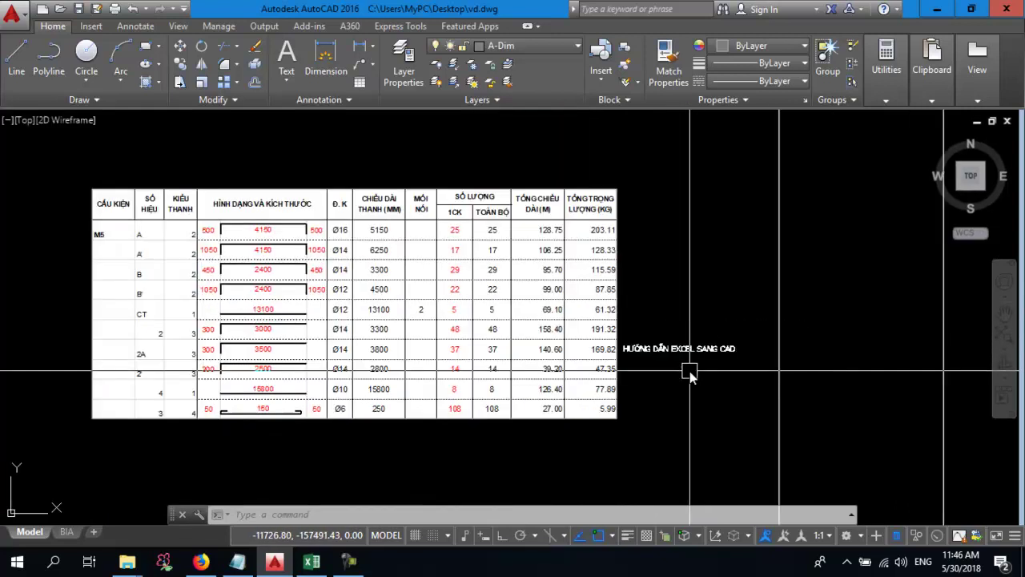
scroll(659, 259, down, 1)
scroll(671, 344, down, 1)
scroll(653, 303, up, 4)
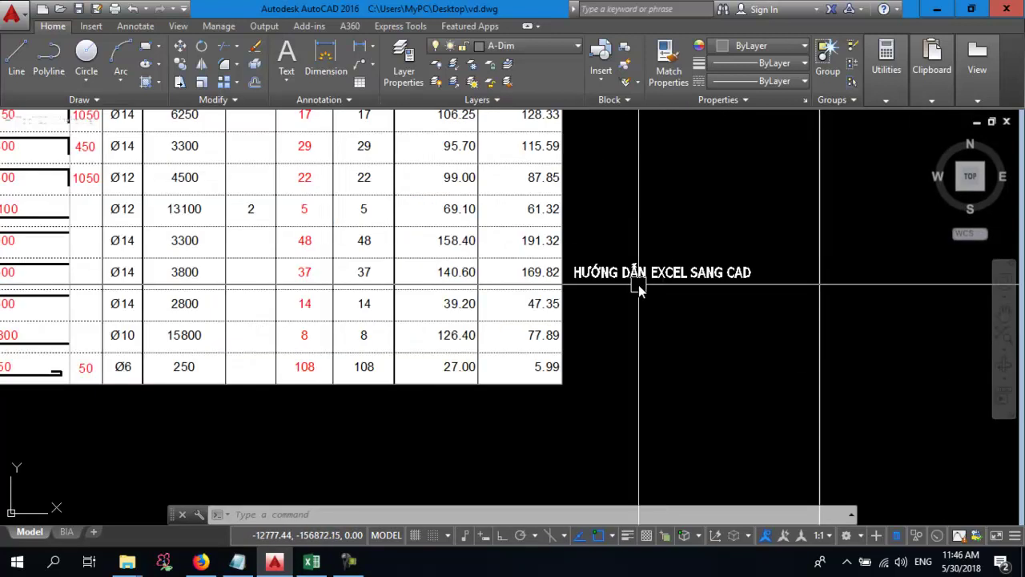
scroll(637, 287, down, 2)
scroll(396, 345, down, 1)
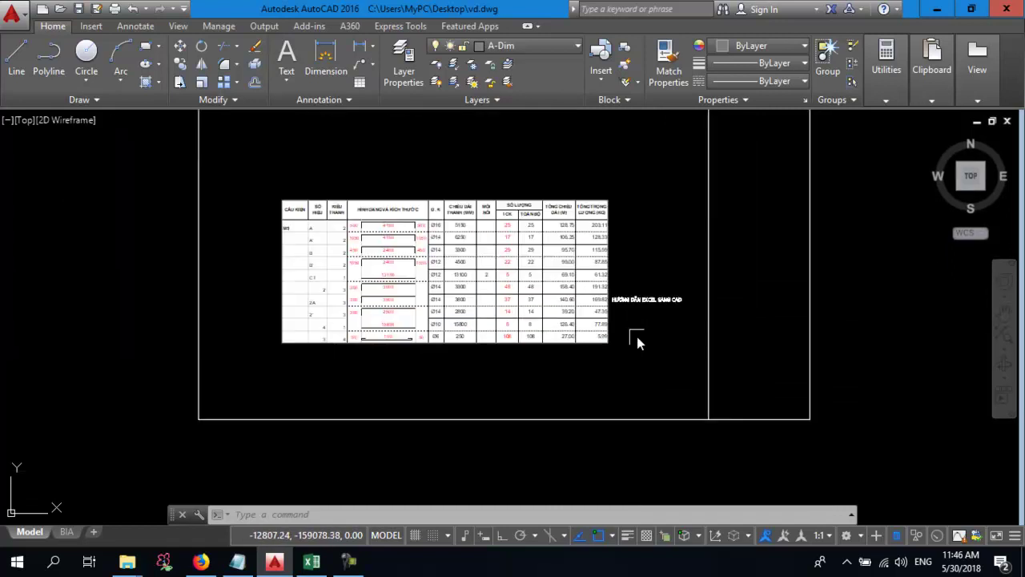
scroll(408, 328, up, 1)
- In Excel, clear the copy marquee, select cell B7, and snap the workbook to the left half
click(312, 561)
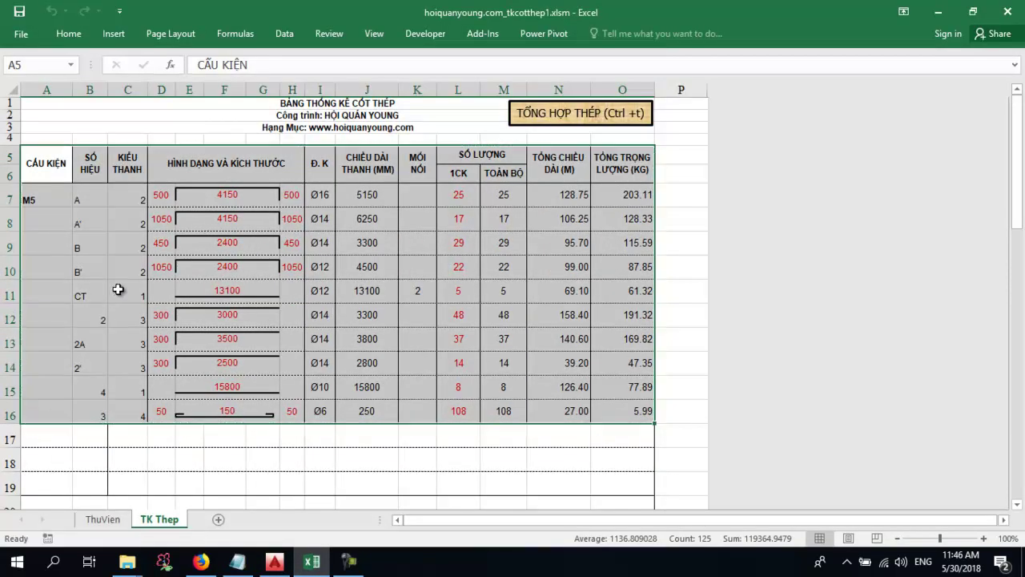
click(118, 290)
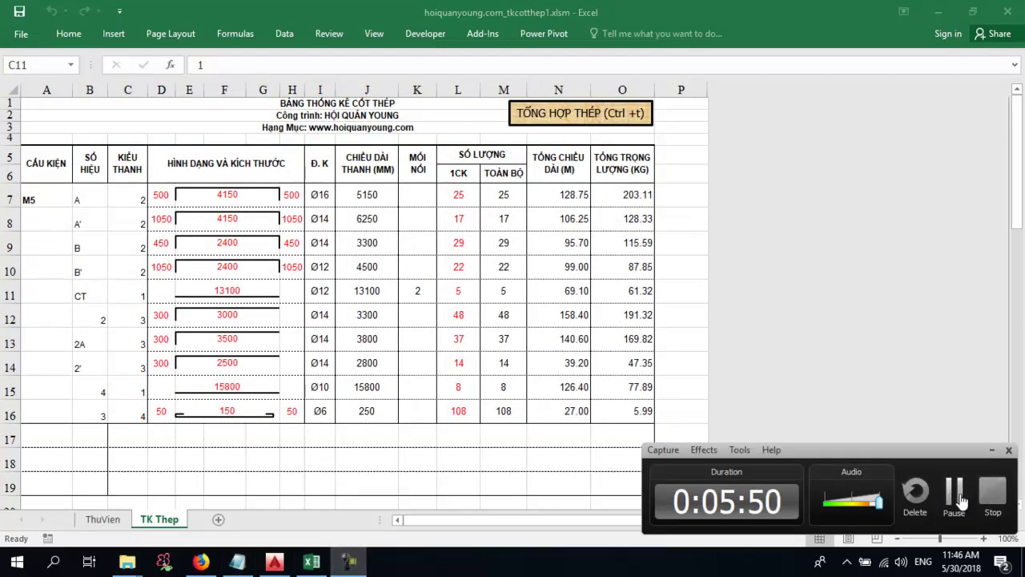
click(82, 205)
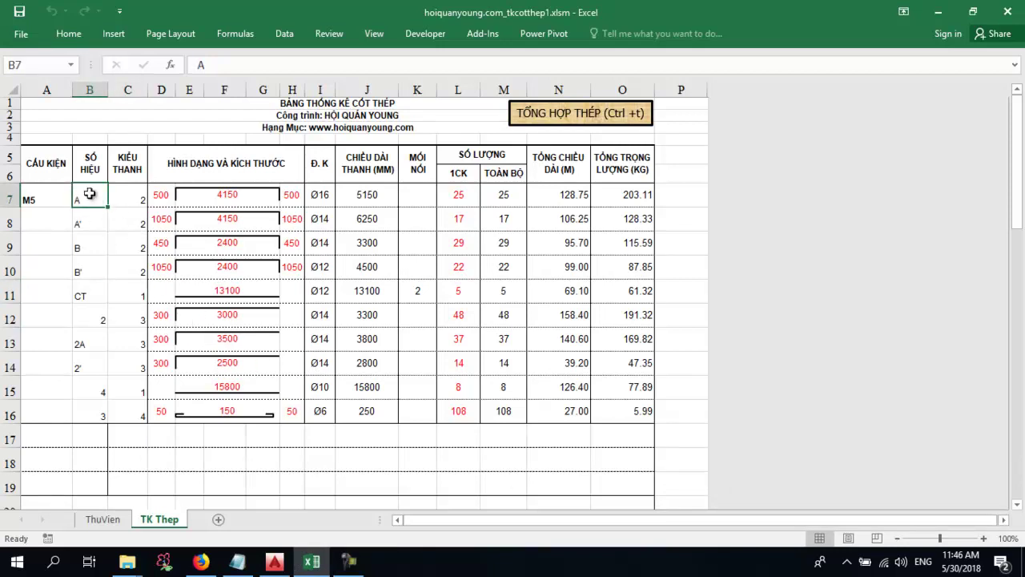
double_click(852, 16)
drag(851, 24, 4, 41)
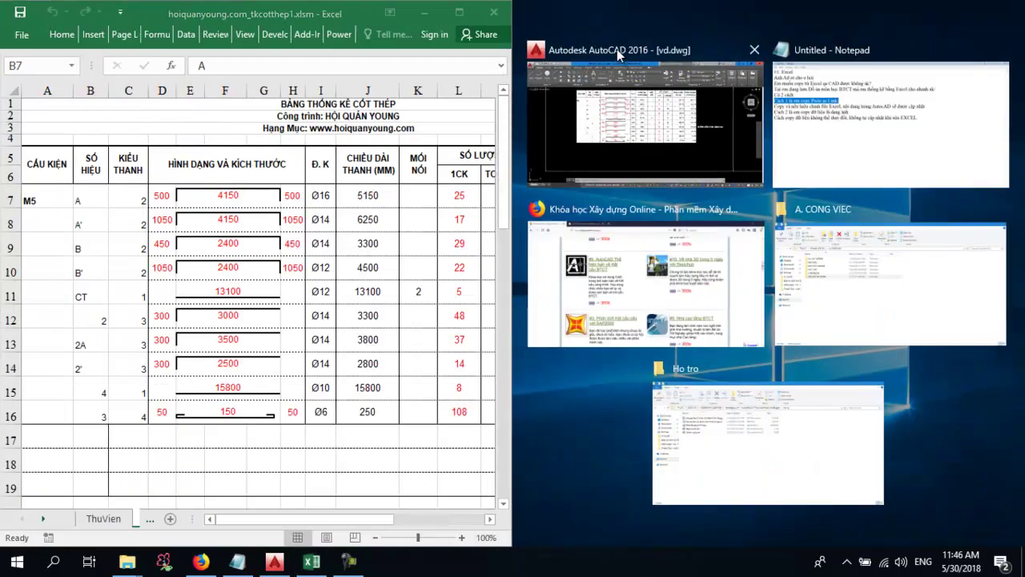
- Delete the SỐ HIỆU marks in Excel cells B7:B16 and check the linked AutoCAD table updates
click(617, 49)
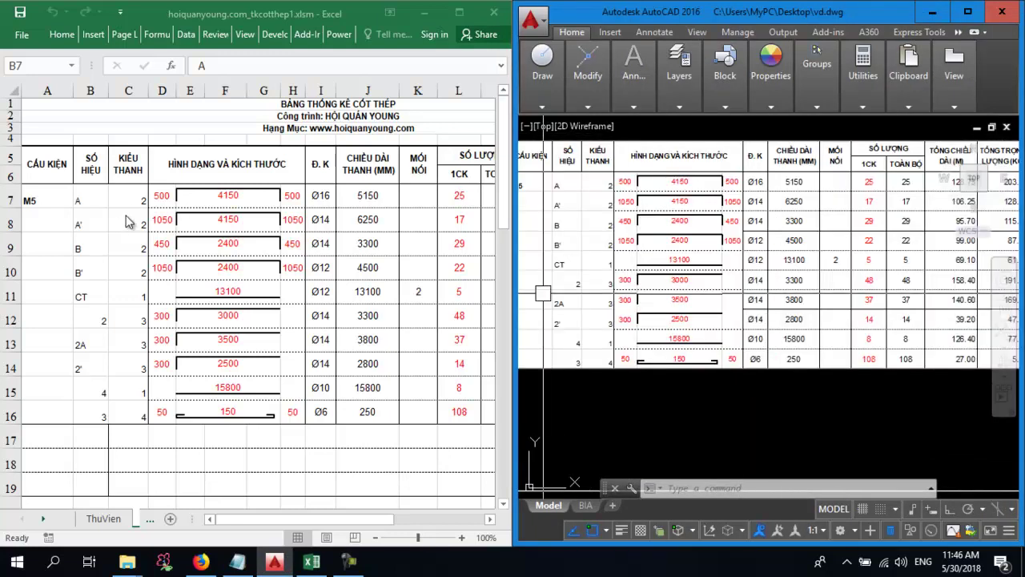
drag(90, 199, 90, 405)
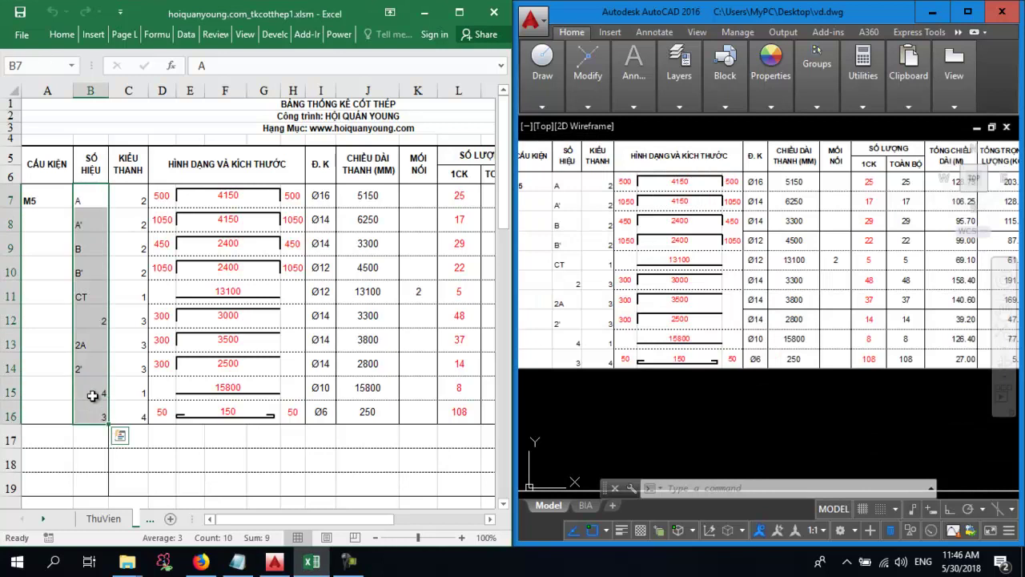
key(Delete)
click(697, 409)
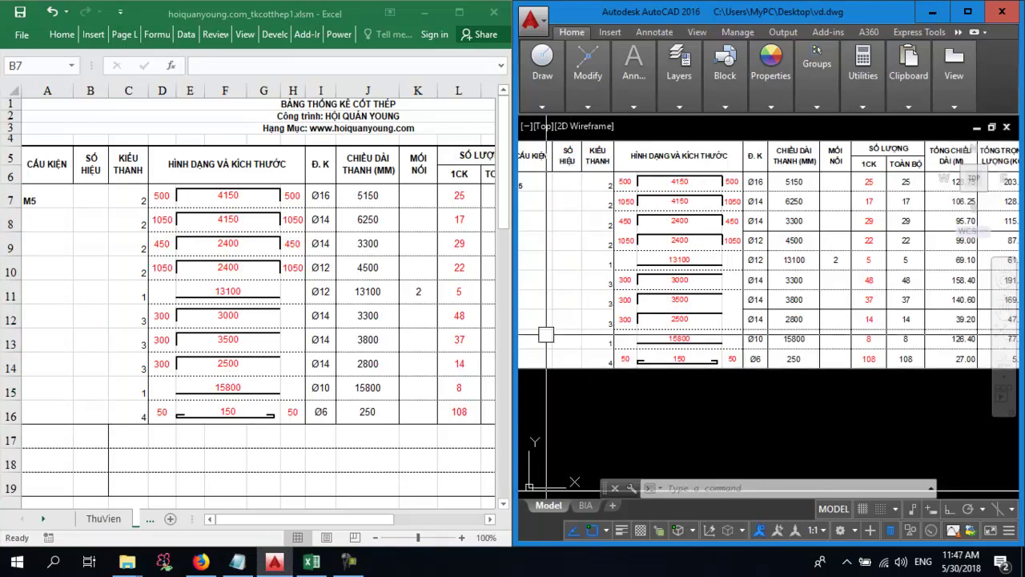
- Undo the deletion in Excel so the B7:B16 SỐ HIỆU marks return
click(99, 199)
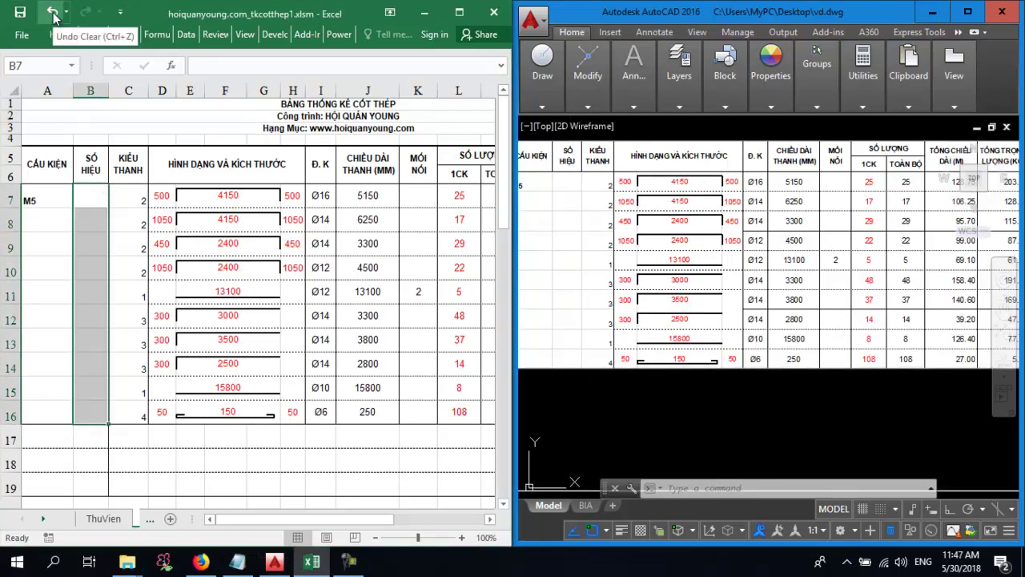
click(52, 13)
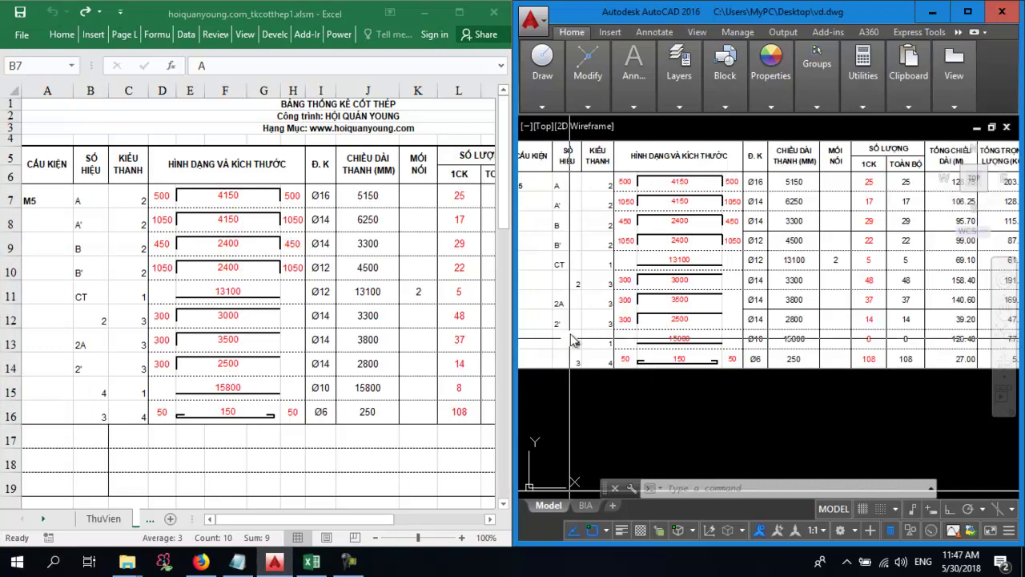
- Highlight the Notepad line 'Cách 2 là em copy dữ liệu là dạng ảnh', then maximize AutoCAD
click(254, 564)
click(83, 218)
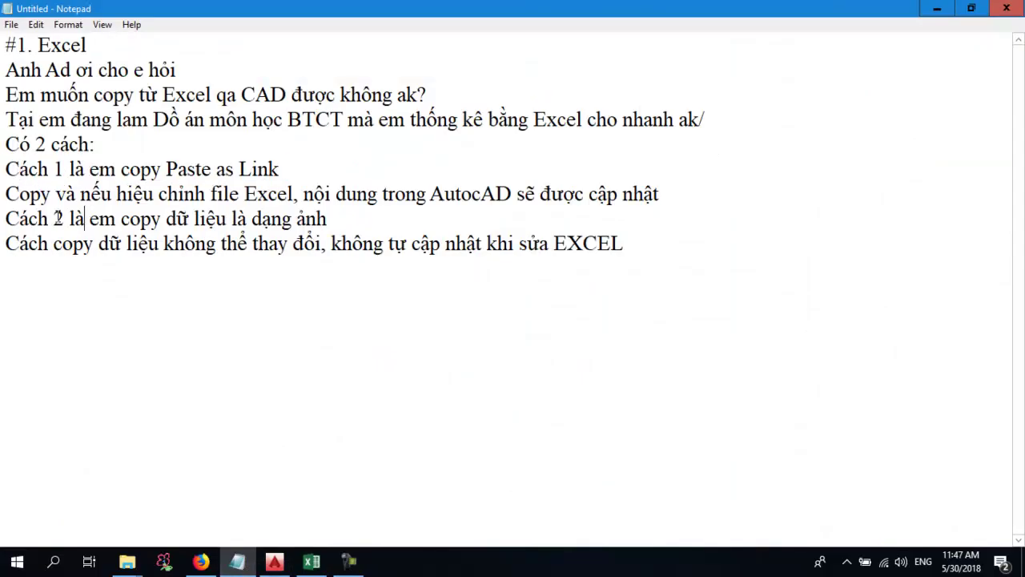
drag(335, 216, 6, 218)
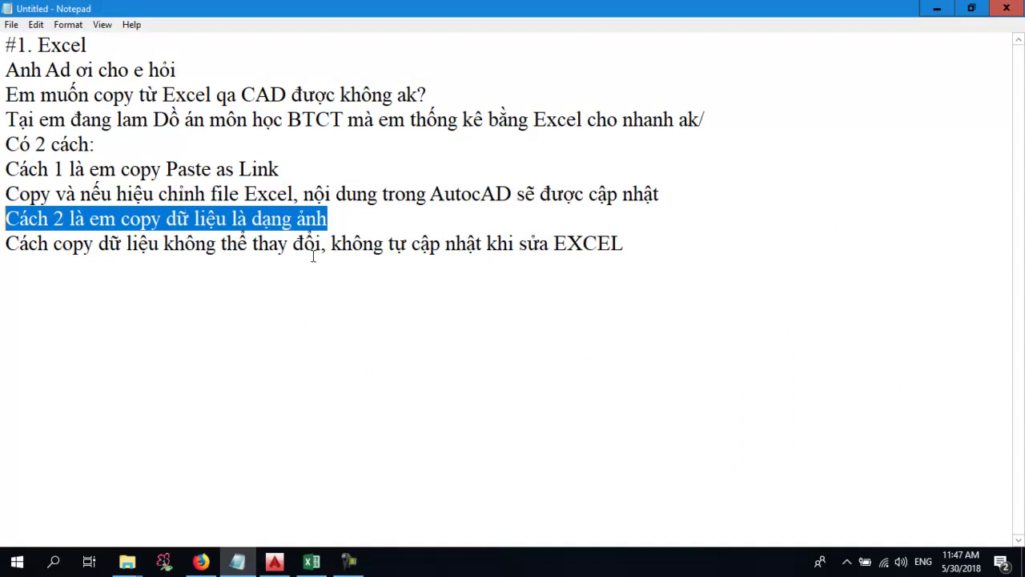
click(275, 564)
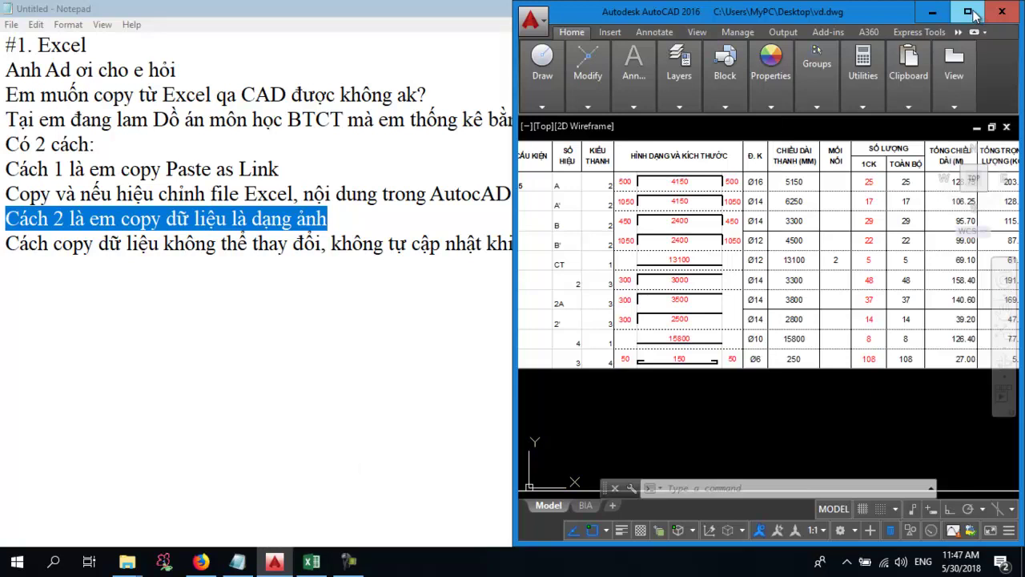
click(967, 11)
- Copy the drawing frame with Ortho on, placing the copy directly to its right
scroll(476, 436, down, 4)
middle_drag(614, 421, 541, 378)
text(co)
key(Return)
click(572, 435)
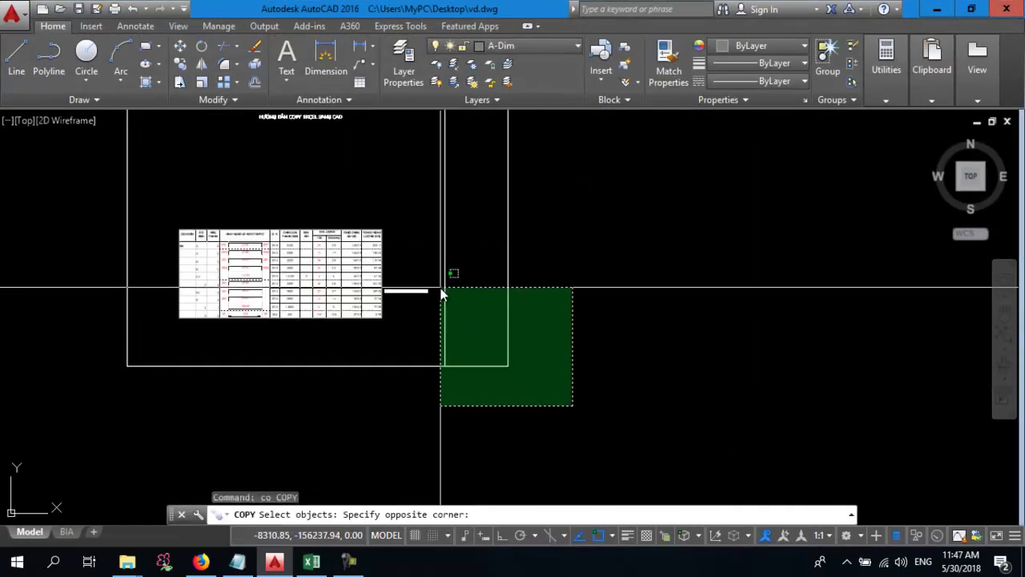
click(446, 293)
key(Return)
click(439, 435)
scroll(656, 434, down, 2)
middle_drag(774, 438, 638, 428)
key(F8)
click(676, 423)
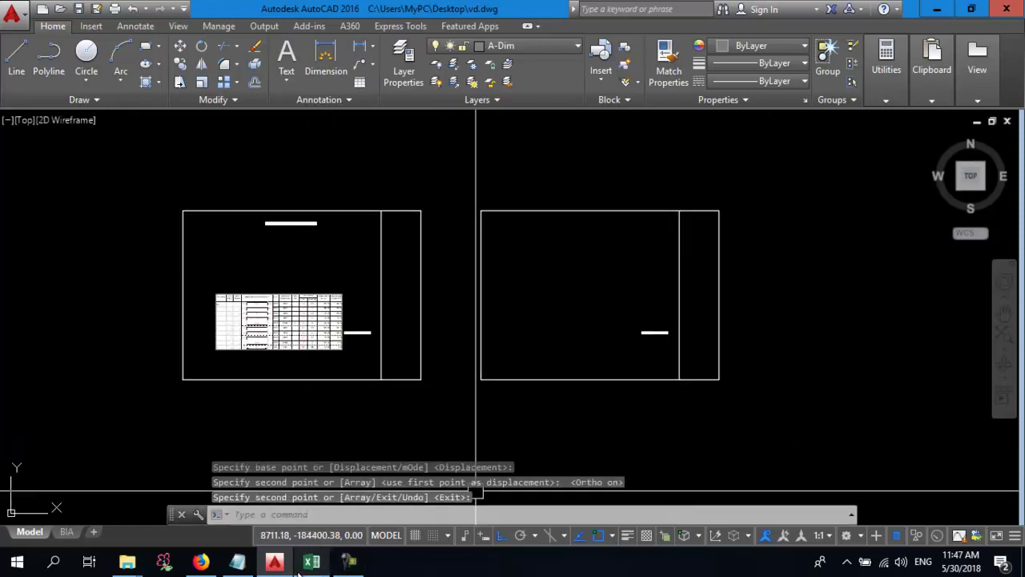
click(311, 561)
- Copy the rebar schedule range A5:O16 in Excel and return to the AutoCAD drawing
click(459, 12)
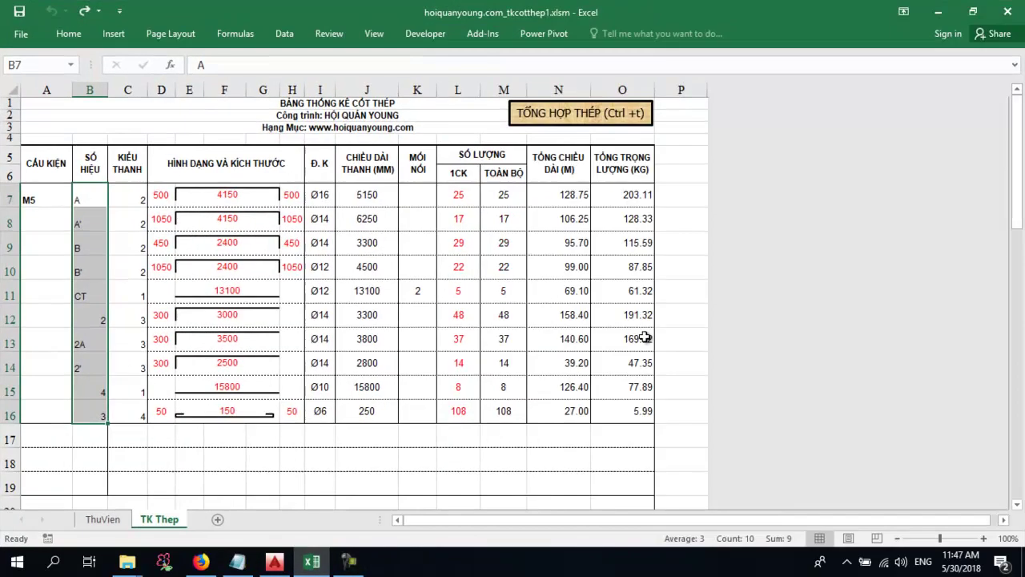
mouse_move(46, 164)
mouse_down()
mouse_move(605, 368)
mouse_move(618, 410)
mouse_up()
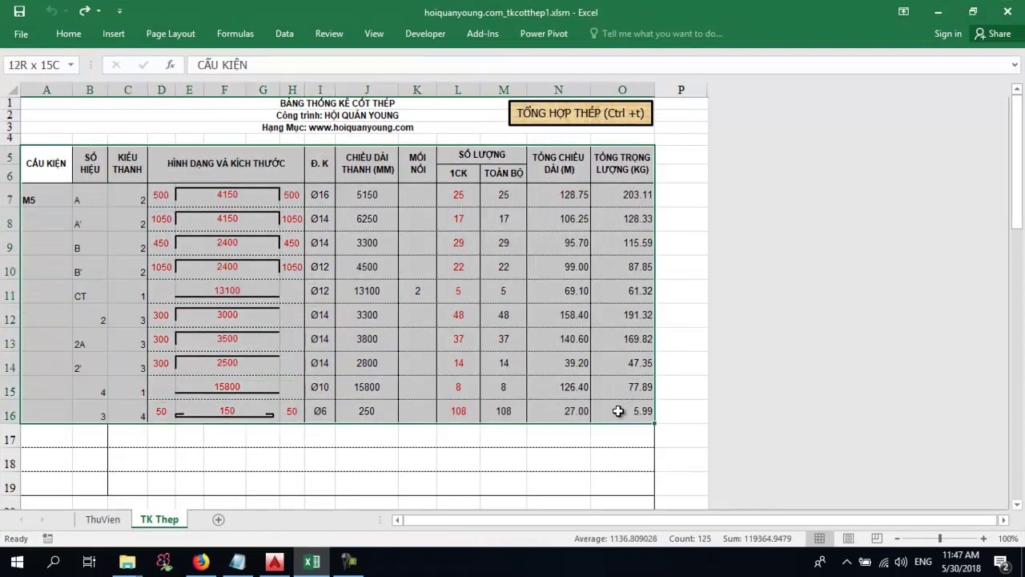
click(80, 37)
click(56, 71)
click(275, 563)
scroll(522, 334, up, 2)
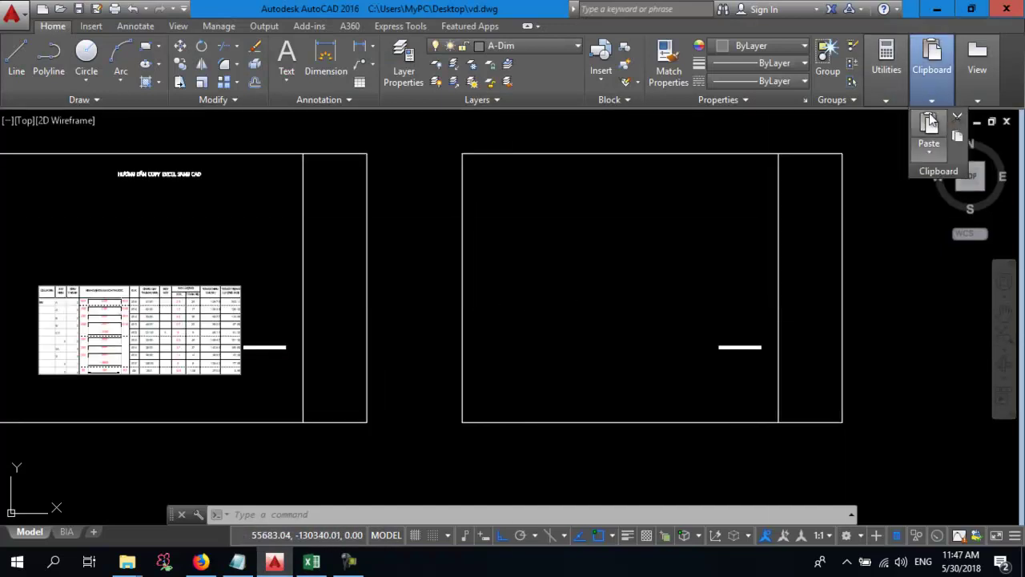
mouse_move(932, 70)
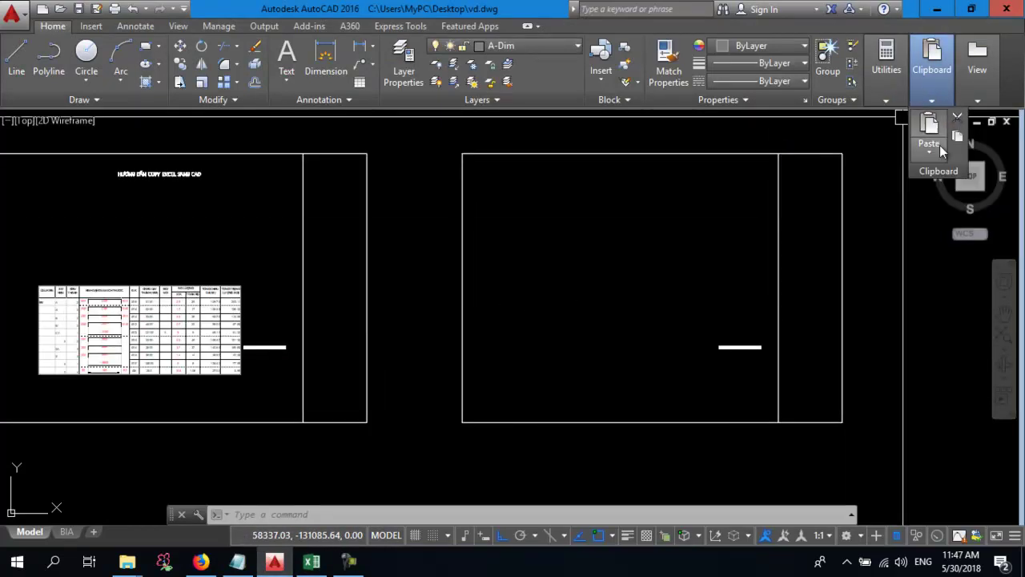
- Paste the copied Excel schedule into the drawing at a point in the right frame
click(929, 149)
click(910, 179)
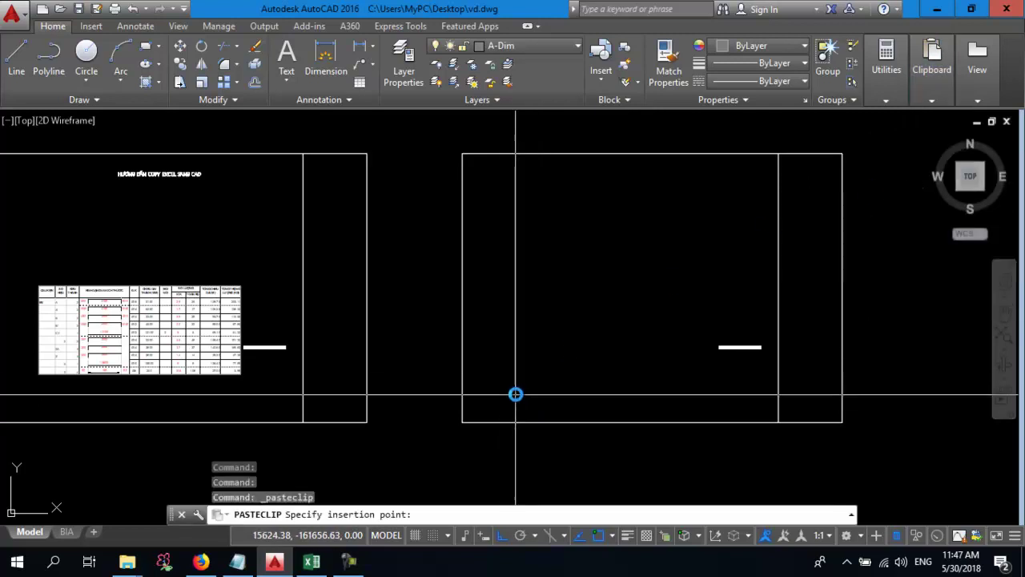
click(493, 404)
scroll(493, 409, up, 2)
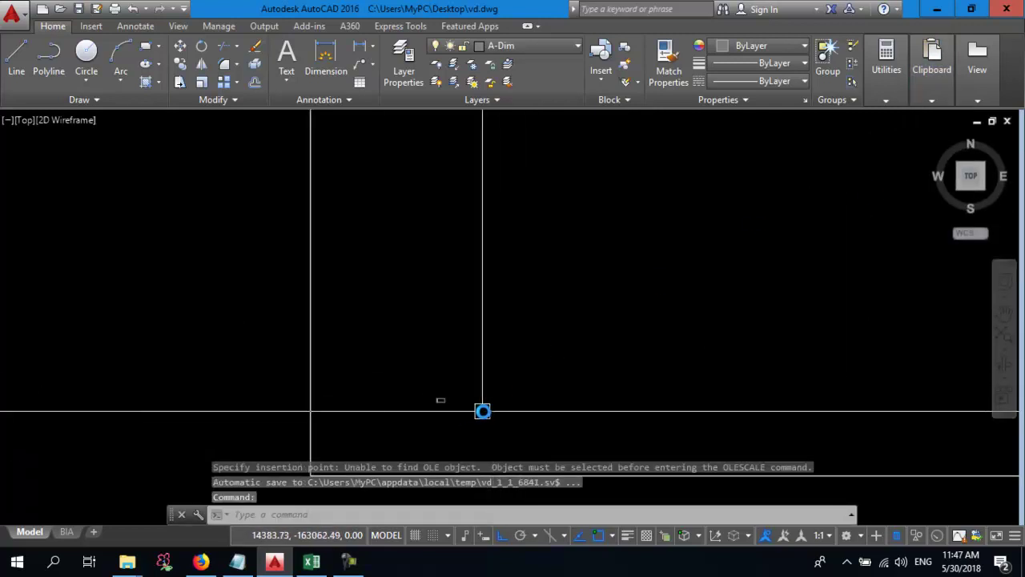
scroll(400, 391, down, 5)
- Scale the pasted schedule up by a factor of 100
text(sc)
key(Return)
click(472, 366)
click(405, 371)
key(Return)
click(386, 356)
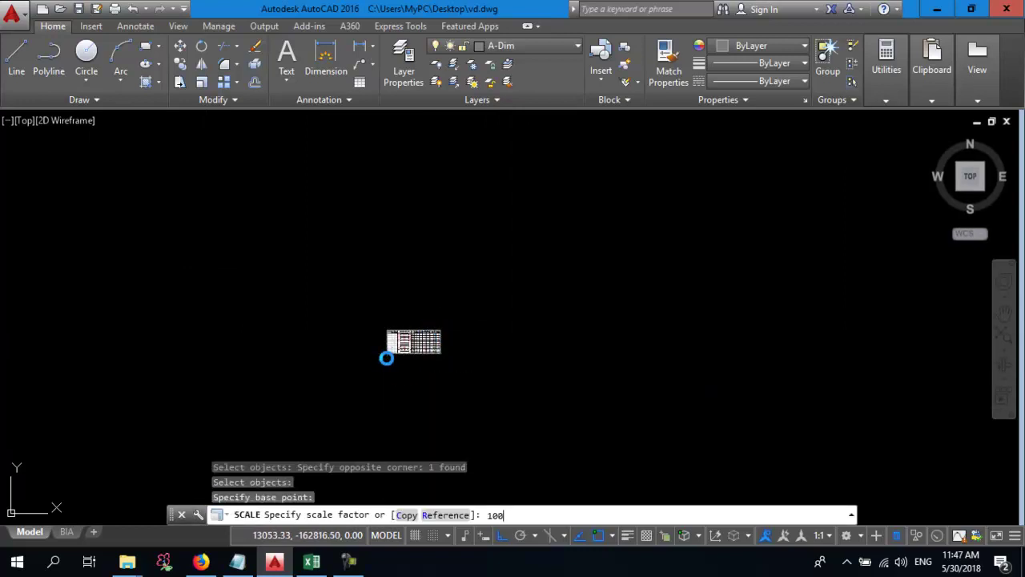
key(Return)
- Move the enlarged schedule higher inside the right frame
scroll(391, 350, down, 3)
text(m)
key(Return)
click(783, 378)
click(753, 350)
key(Return)
click(780, 353)
click(792, 256)
middle_drag(490, 318, 746, 377)
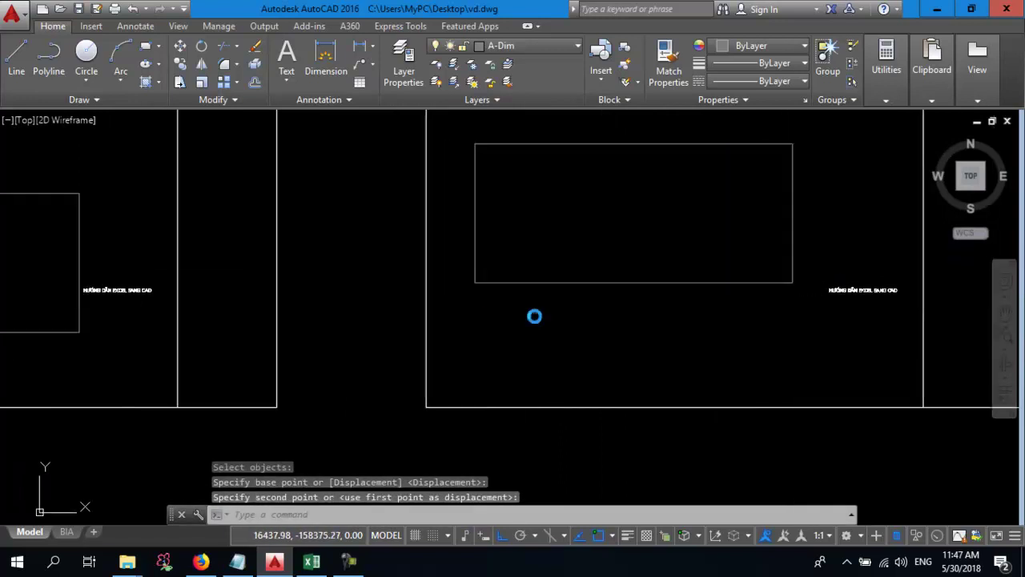
mouse_move(242, 406)
middle_down()
mouse_move(348, 389)
mouse_move(366, 401)
middle_up()
- Start another move of the schedule table, then cancel it
text(m)
key(Return)
click(357, 400)
click(337, 353)
key(Return)
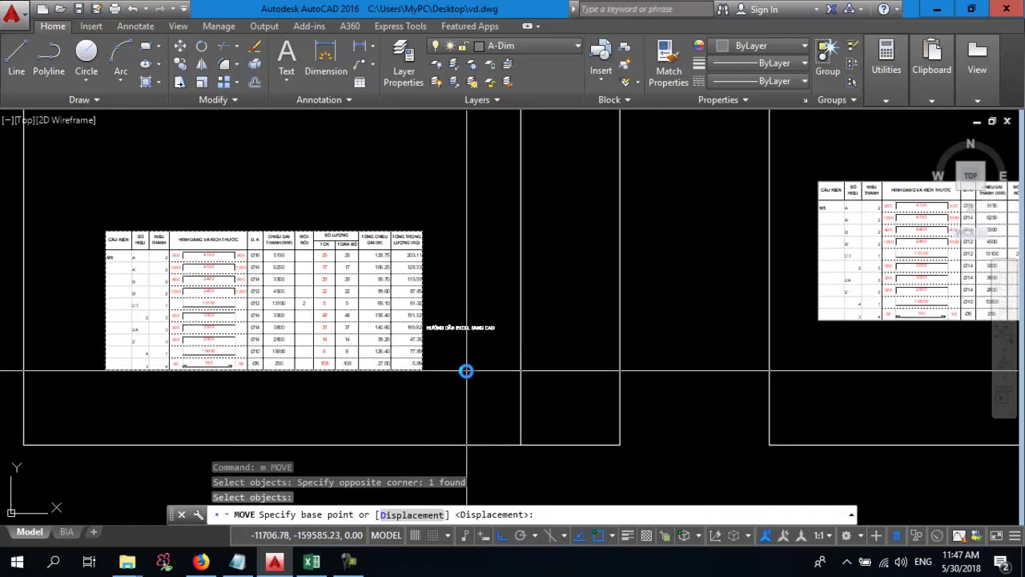
key(Escape)
- Clear the bar marks B7:B16 in Excel and return to AutoCAD to compare tables
click(312, 563)
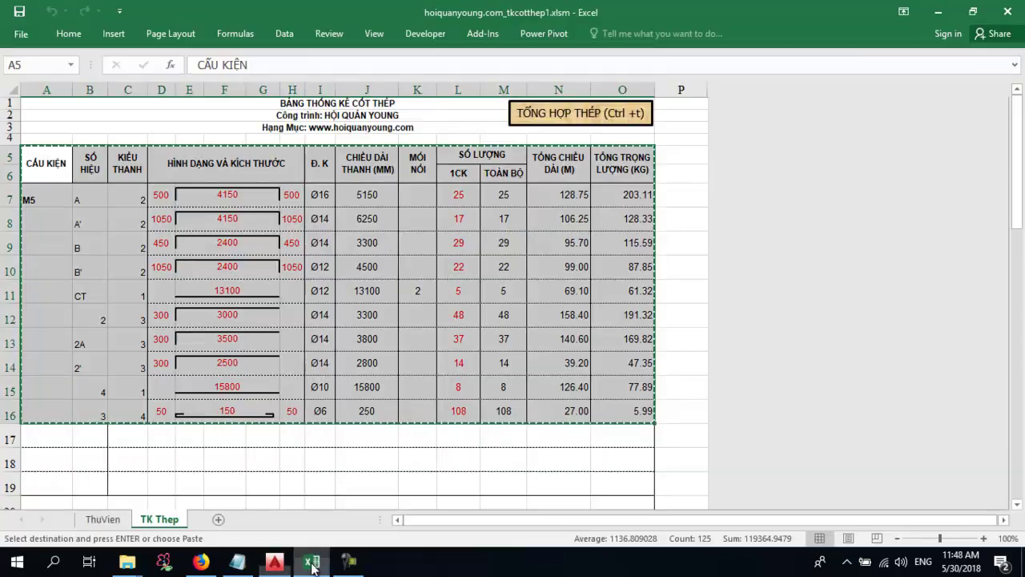
key(Escape)
drag(80, 199, 80, 413)
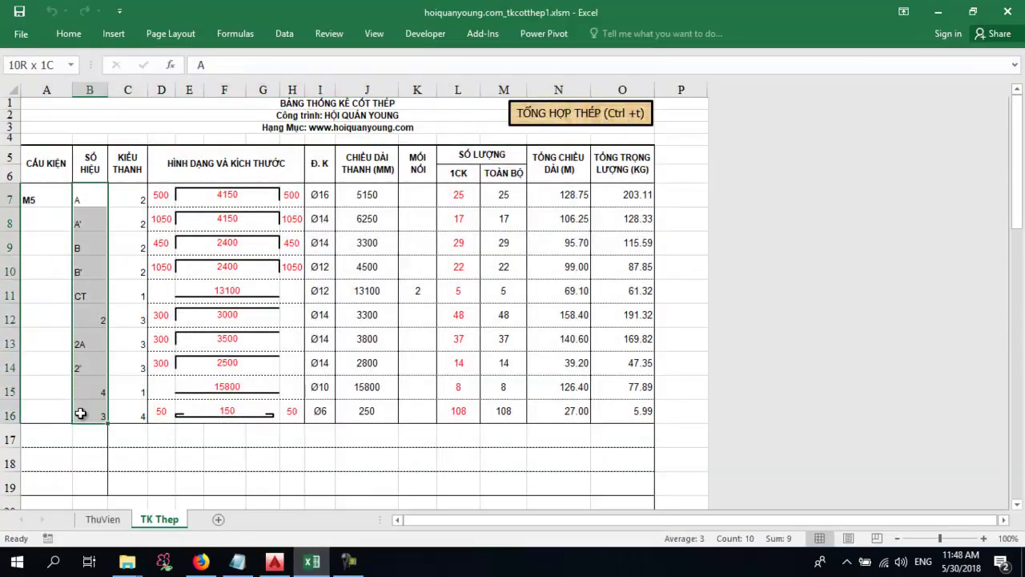
key(Delete)
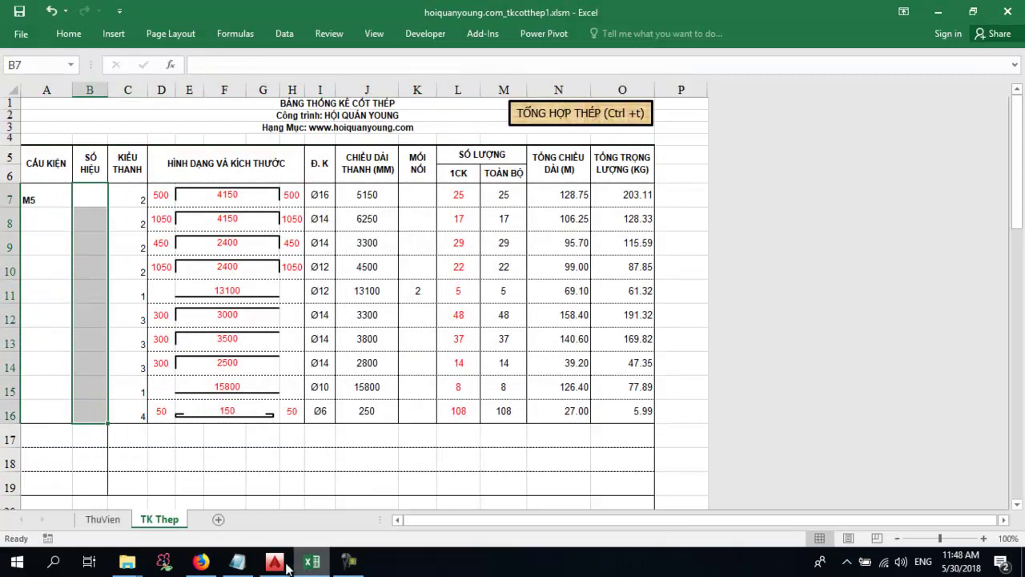
click(274, 563)
scroll(136, 279, up, 2)
- Zoom and pan to inspect both schedule tables, then bring up the hoiquanyoung.com course page
scroll(705, 369, down, 3)
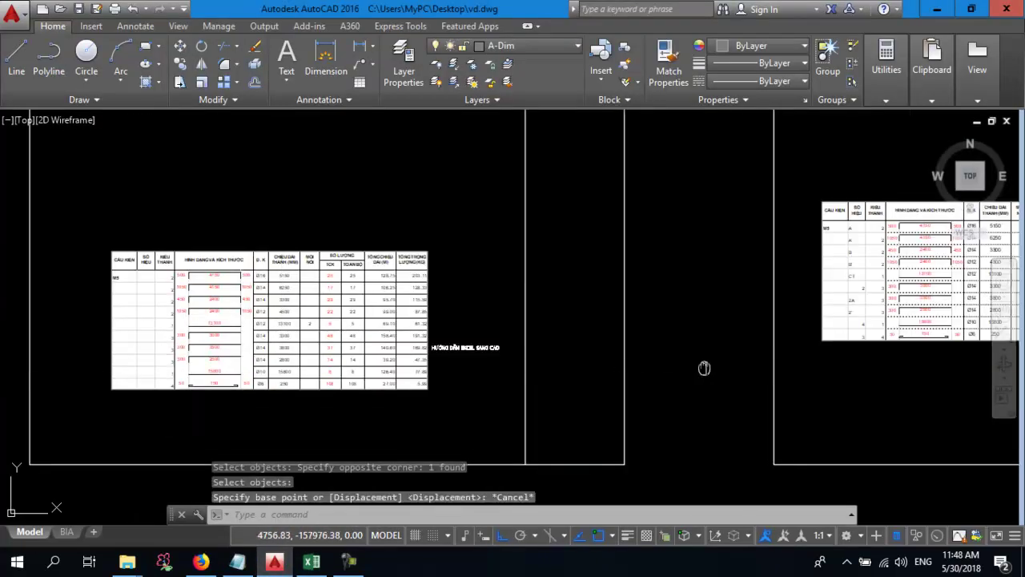
scroll(705, 369, up, 2)
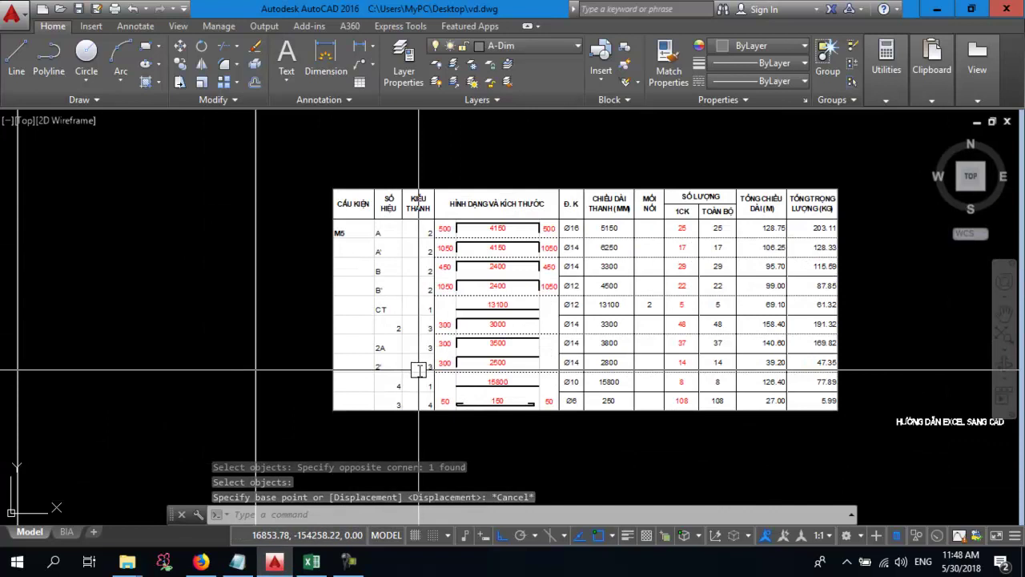
scroll(418, 369, down, 2)
scroll(670, 354, up, 1)
scroll(671, 357, down, 2)
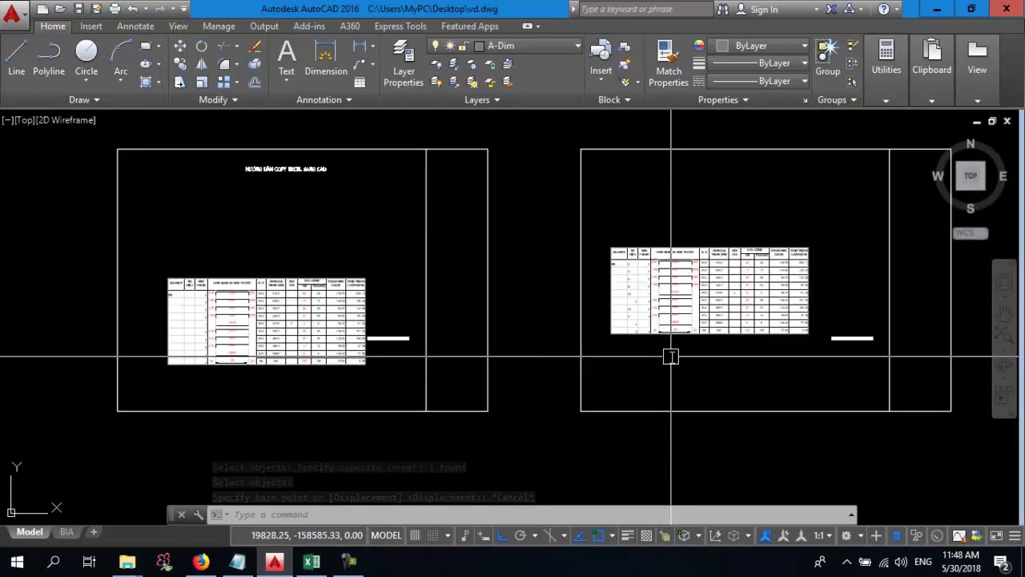
scroll(153, 315, up, 2)
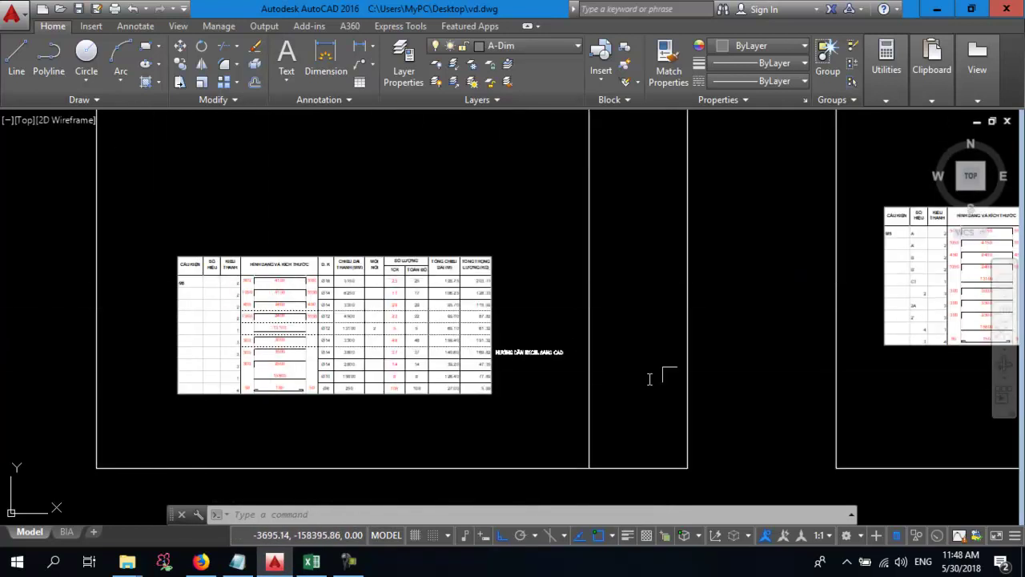
scroll(282, 390, down, 2)
scroll(341, 389, up, 2)
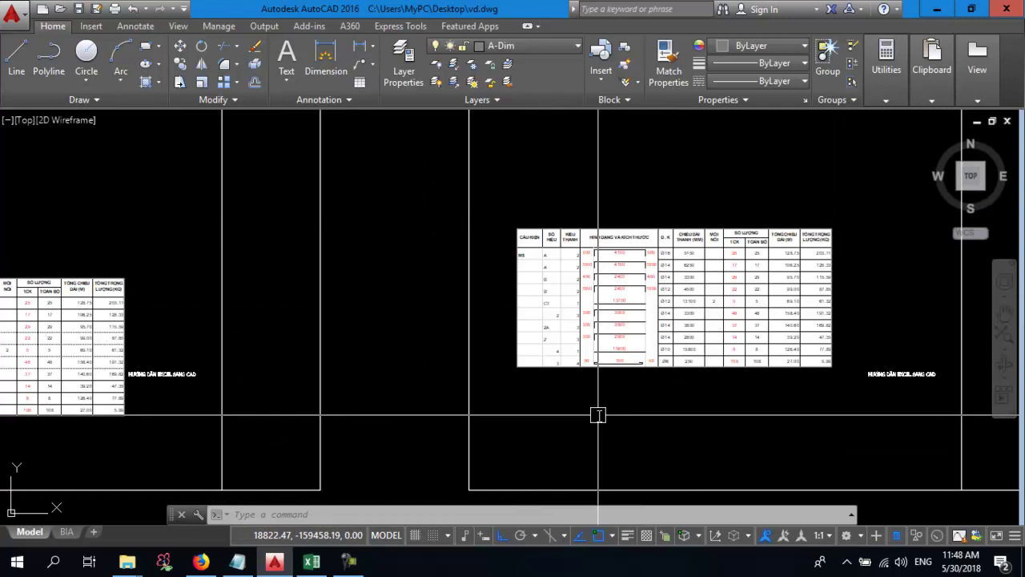
scroll(590, 412, down, 1)
scroll(566, 373, up, 1)
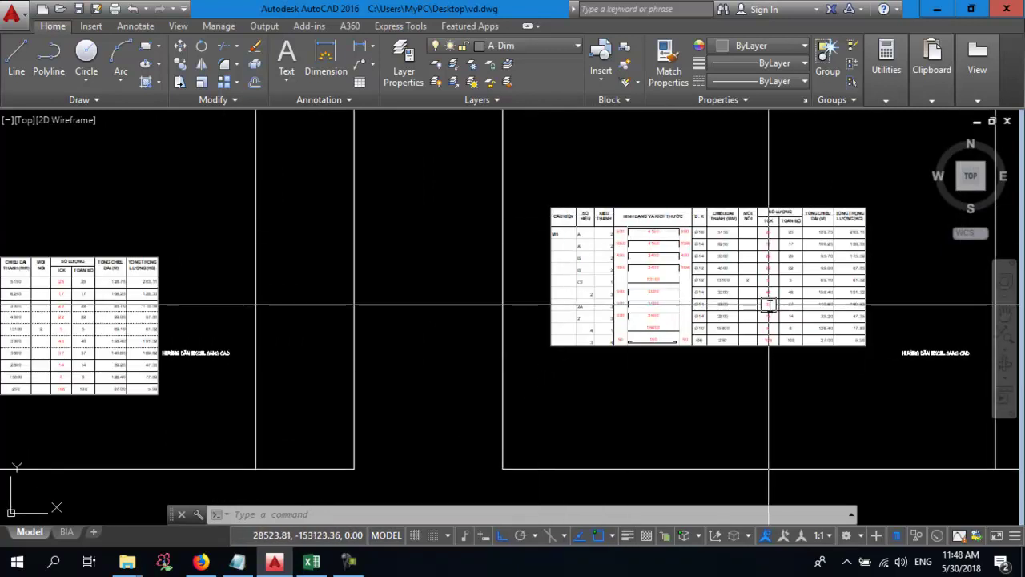
scroll(769, 306, down, 2)
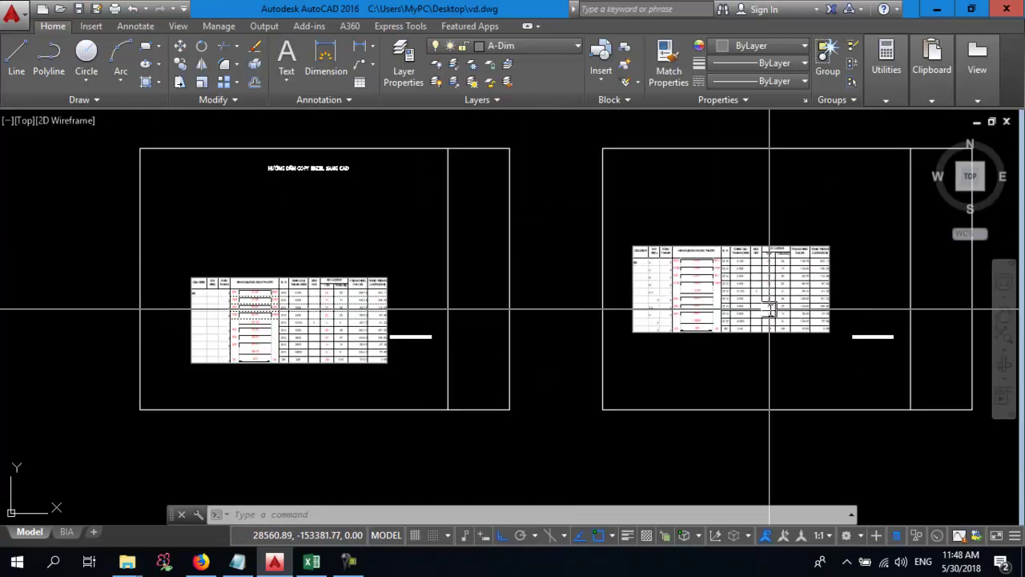
scroll(296, 358, up, 2)
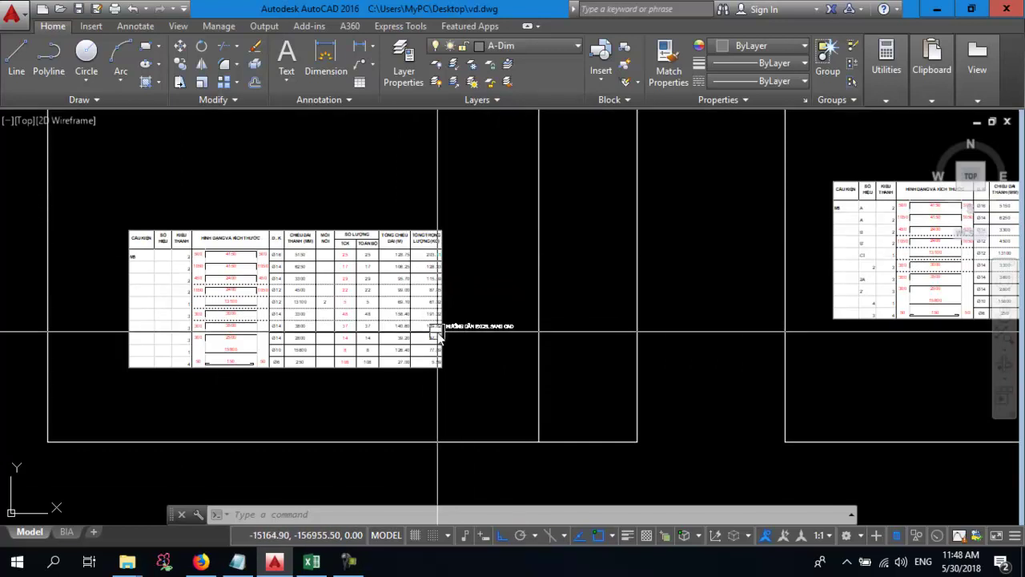
middle_drag(615, 358, 202, 434)
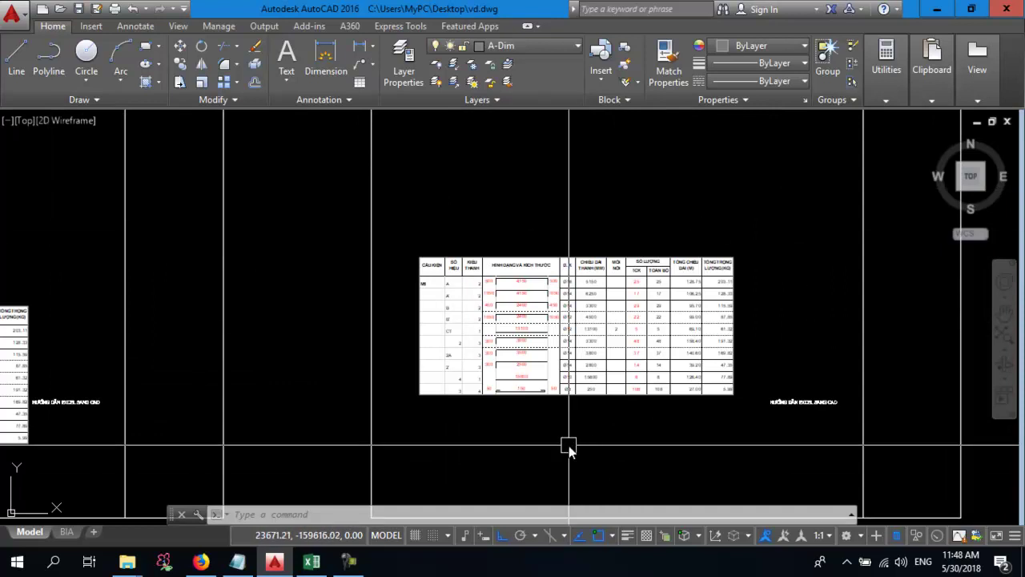
click(200, 561)
scroll(521, 401, up, 5)
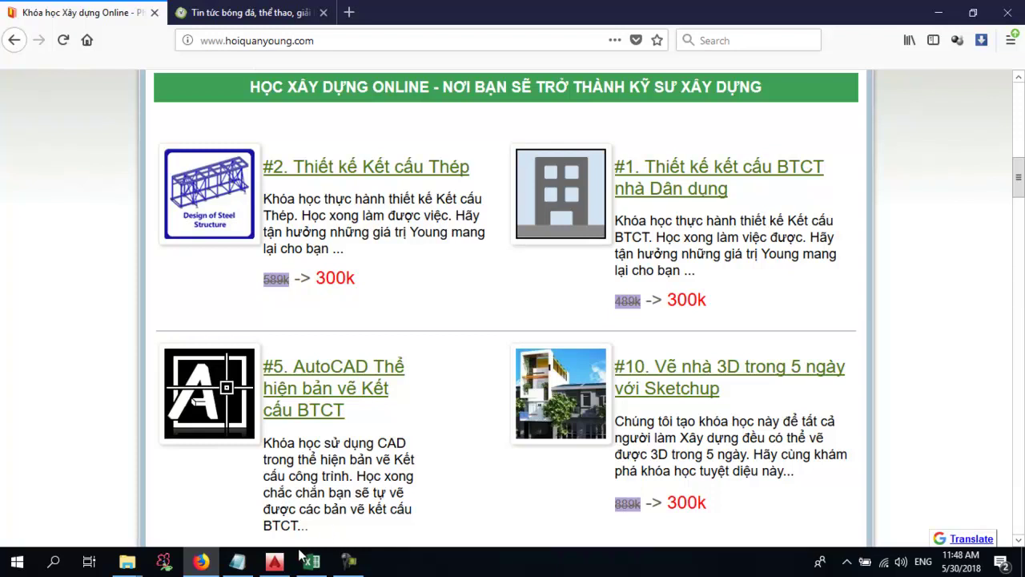
- Highlight the Notepad lines contrasting Paste as Link updating with a static image copy
click(237, 561)
click(240, 242)
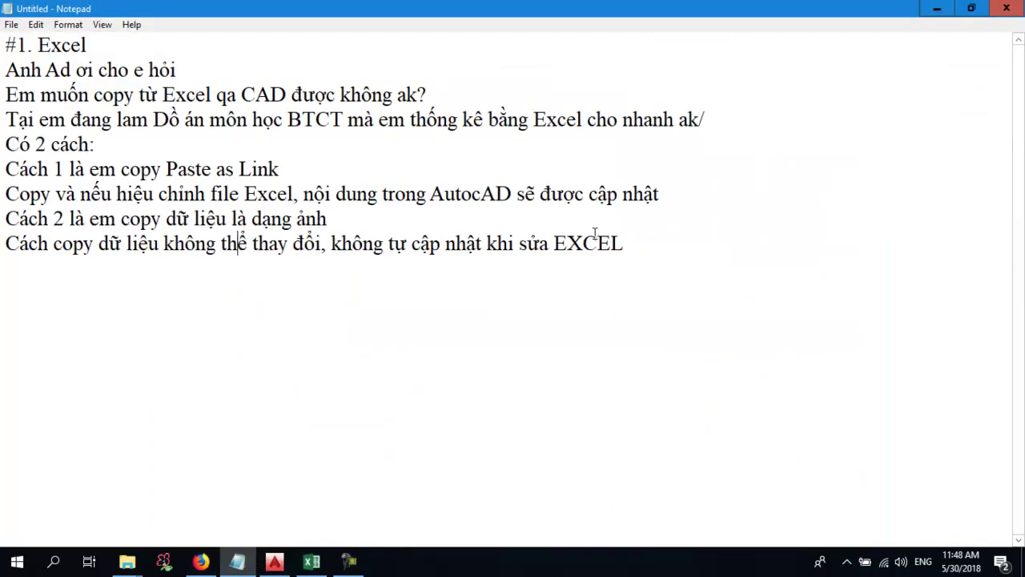
drag(671, 244, 2, 252)
drag(351, 218, 2, 190)
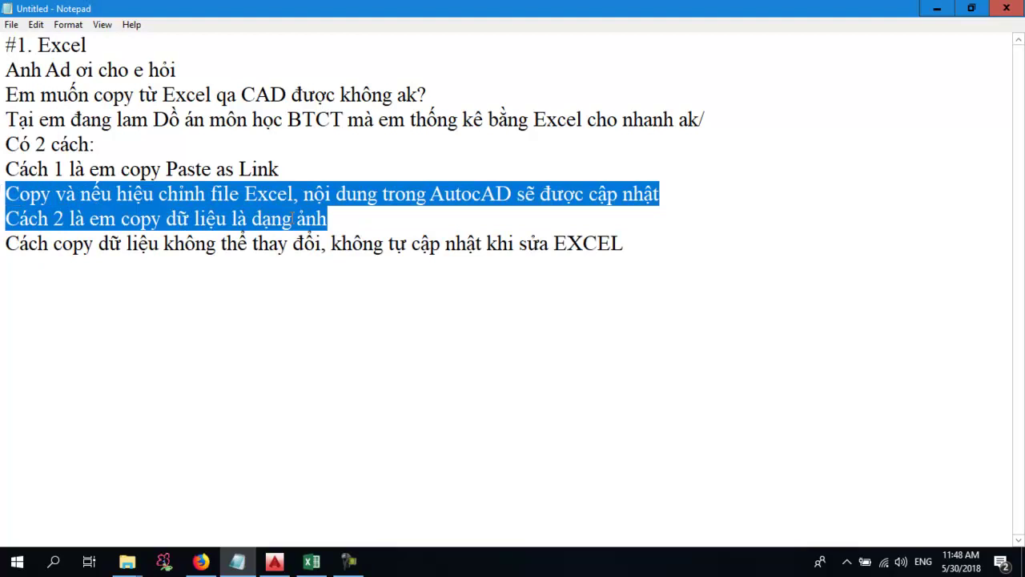
click(346, 215)
drag(327, 218, 3, 214)
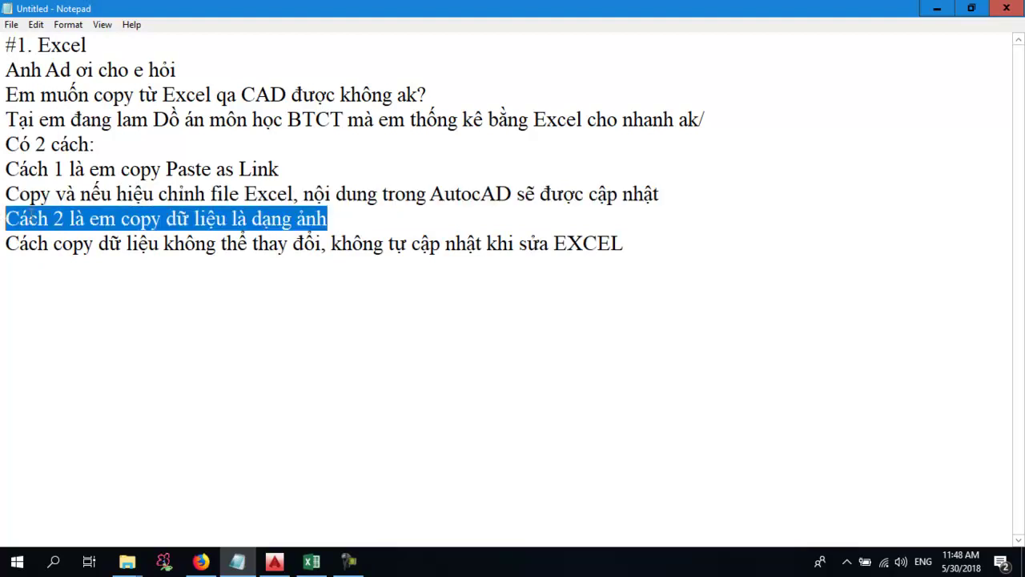
drag(680, 198, 6, 192)
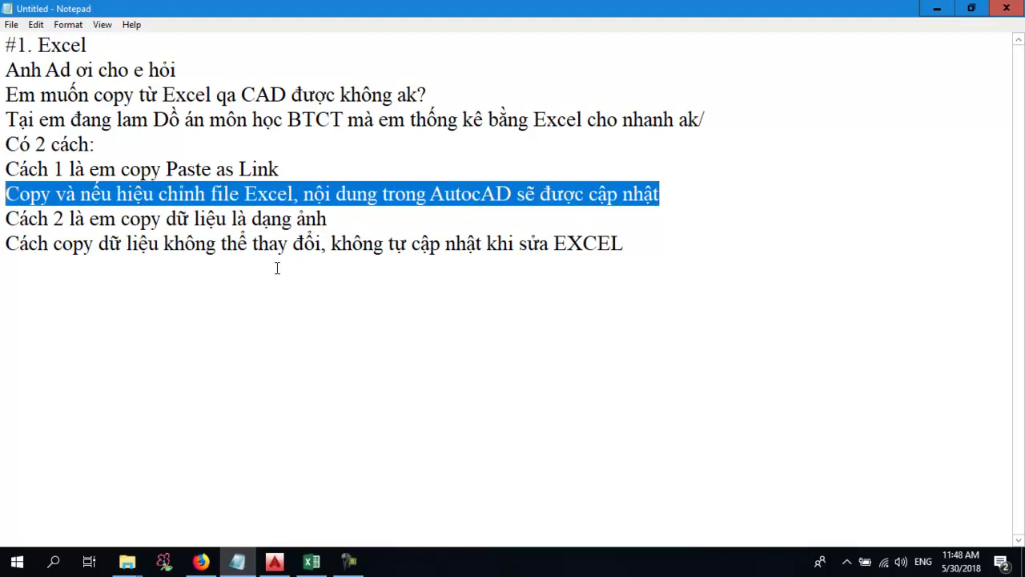
click(388, 229)
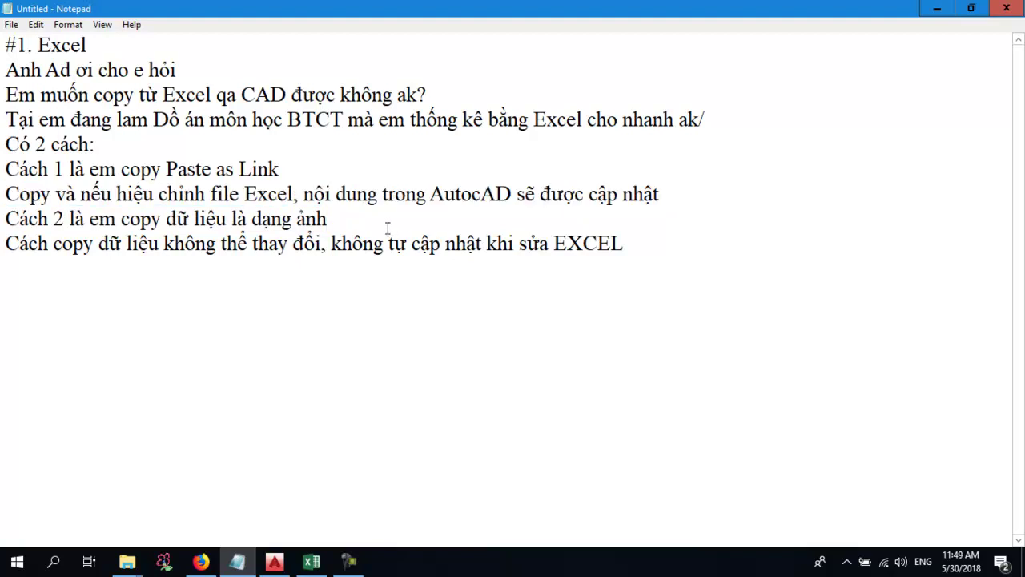